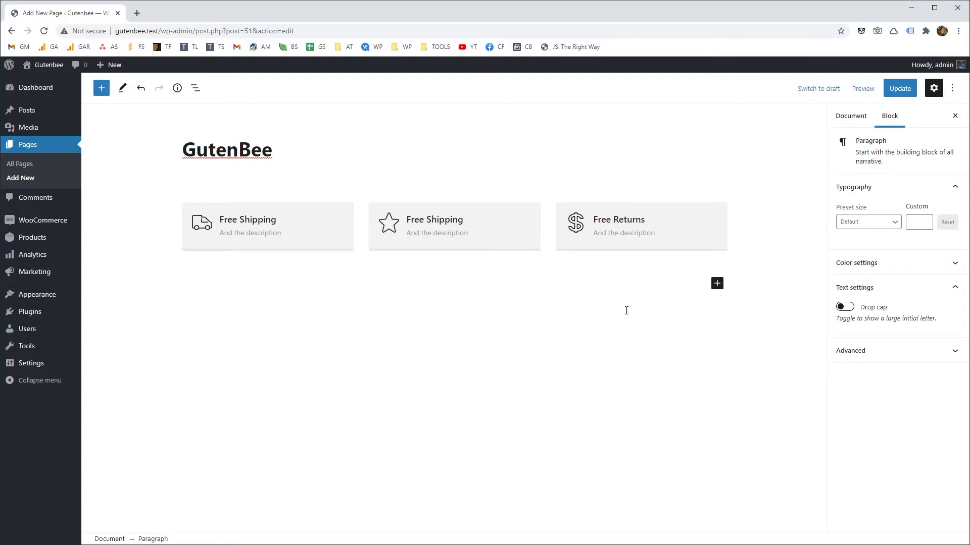
# Step: Insert a three-column GutenBee Container block below the existing row of cards
pyautogui.click(717, 283)
pyautogui.write('conta')
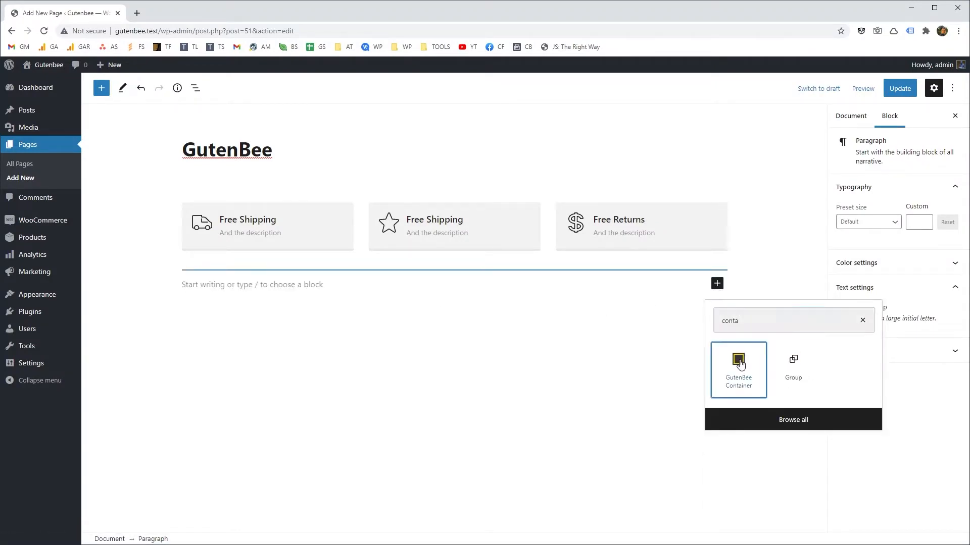
pyautogui.click(717, 385)
pyautogui.click(373, 365)
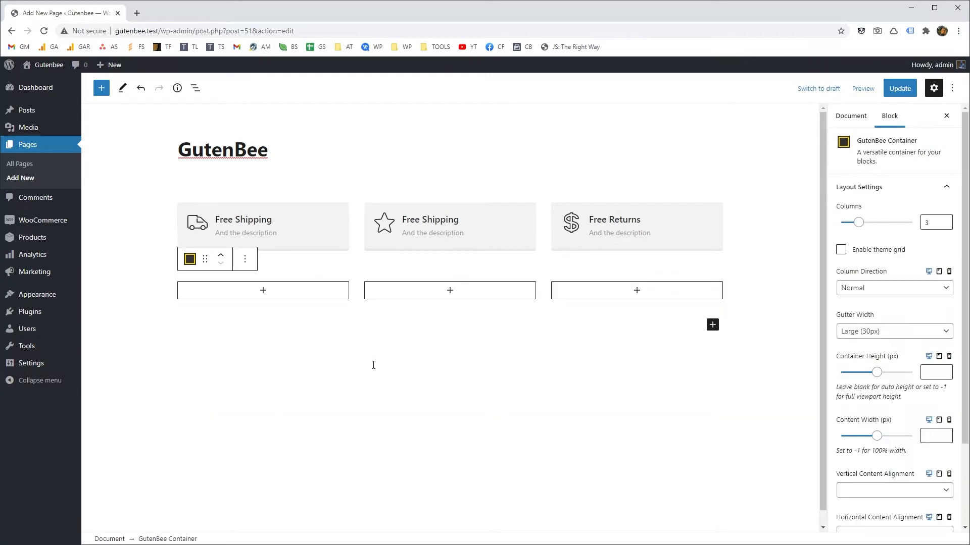
# Step: Insert a GutenBee Icon Box into the first column of the new container
pyautogui.click(260, 292)
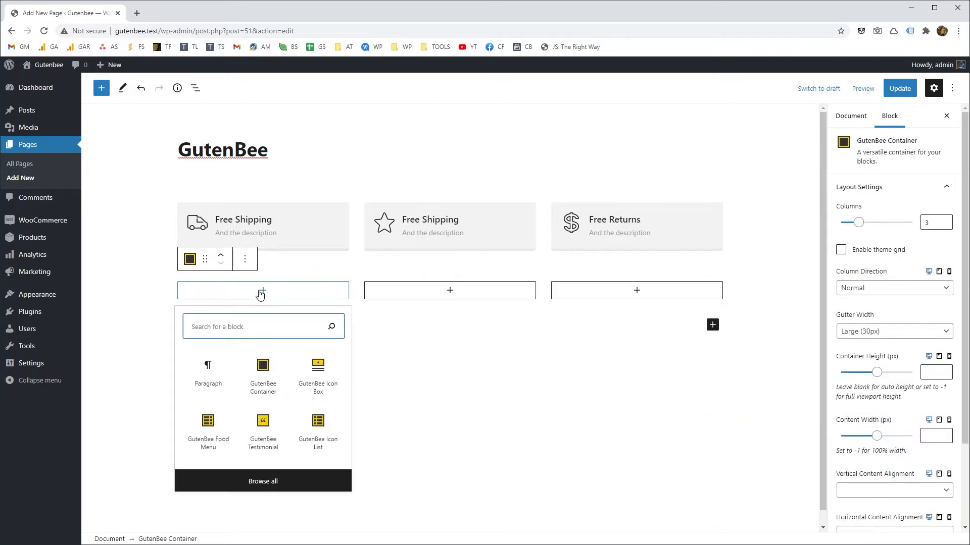
pyautogui.write('icon')
pyautogui.click(211, 365)
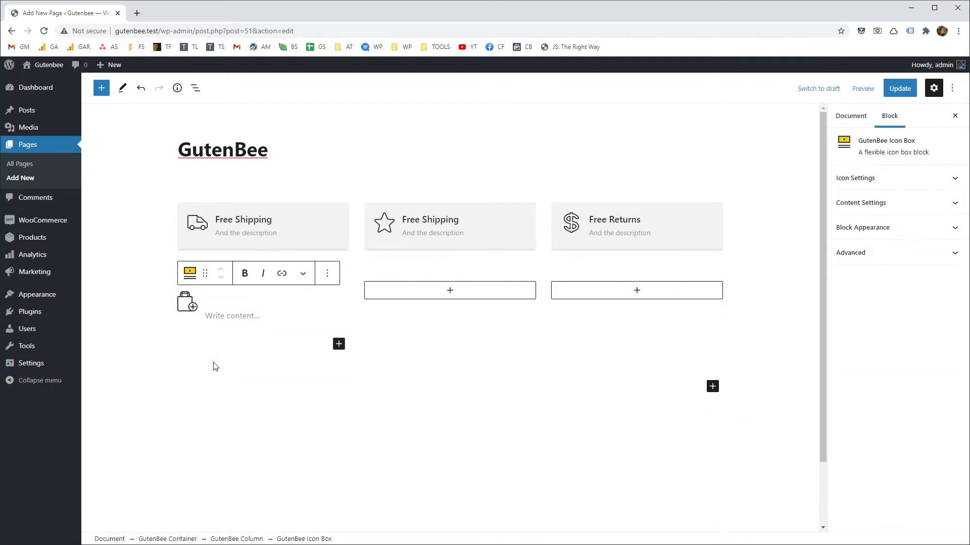
# Step: Enter the heading "Free Shipping" and the content "And the description" in the new icon box
pyautogui.click(186, 310)
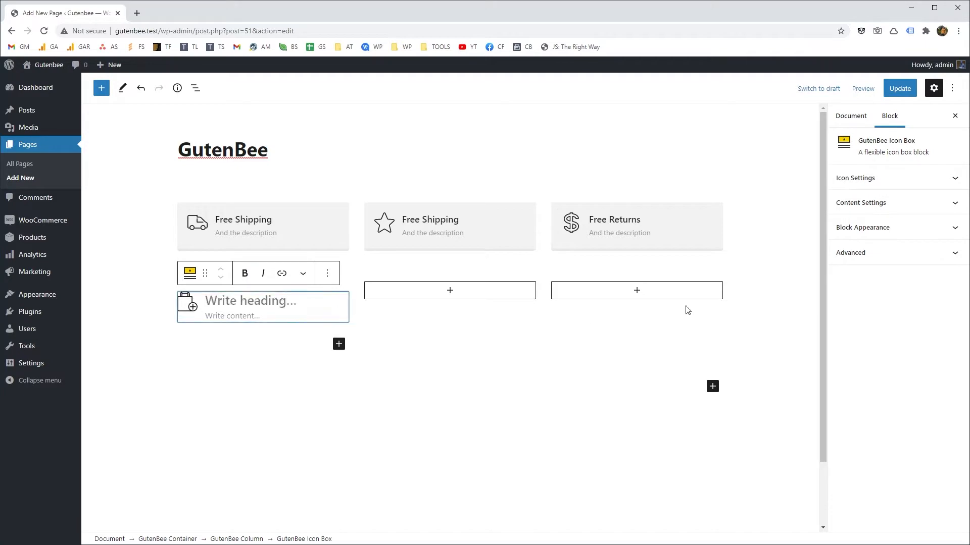
pyautogui.click(227, 305)
pyautogui.write('Free Shipping')
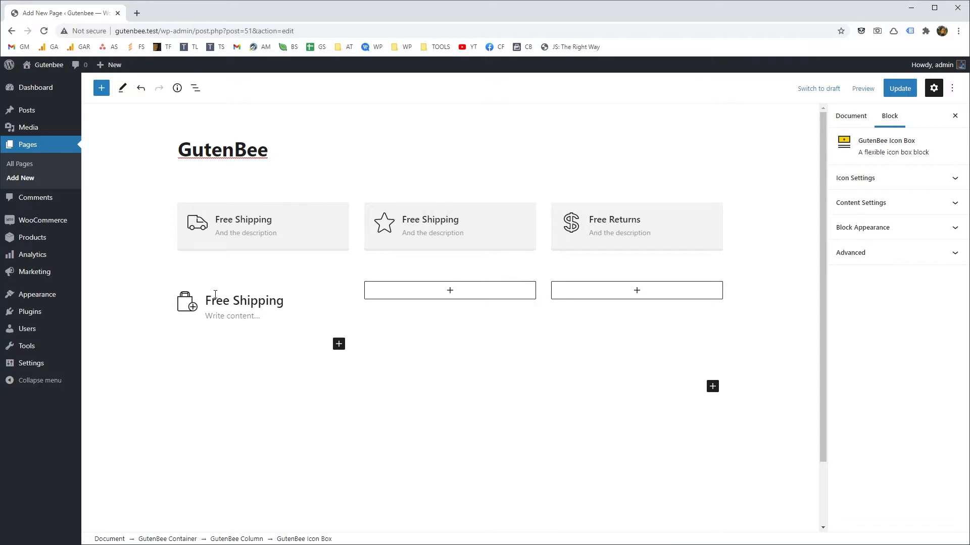
pyautogui.click(224, 315)
pyautogui.write('An')
# Step: Set the new icon box's block background color to light grey #ebebeb
pyautogui.click(175, 303)
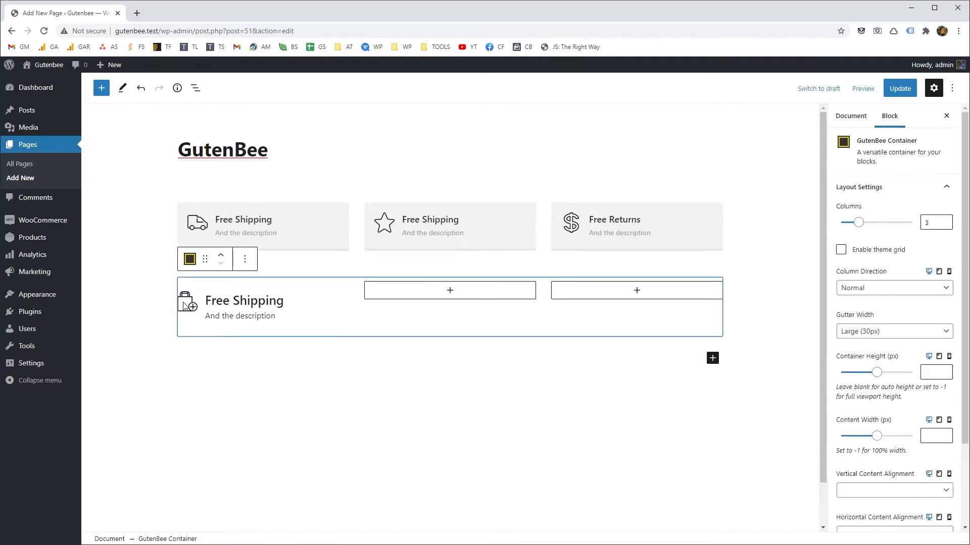
pyautogui.click(184, 306)
pyautogui.click(873, 227)
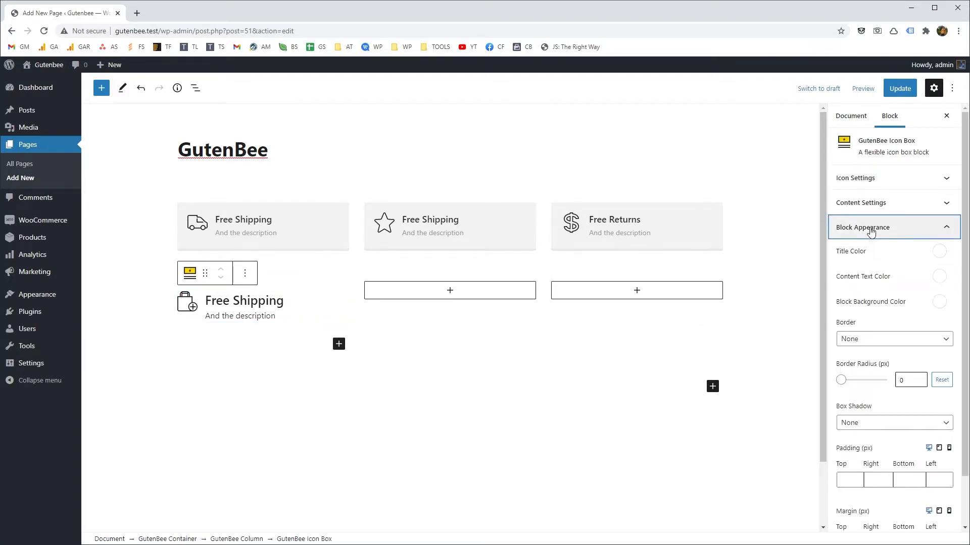
pyautogui.click(938, 301)
pyautogui.moveTo(858, 75); pyautogui.dragTo(819, 73)
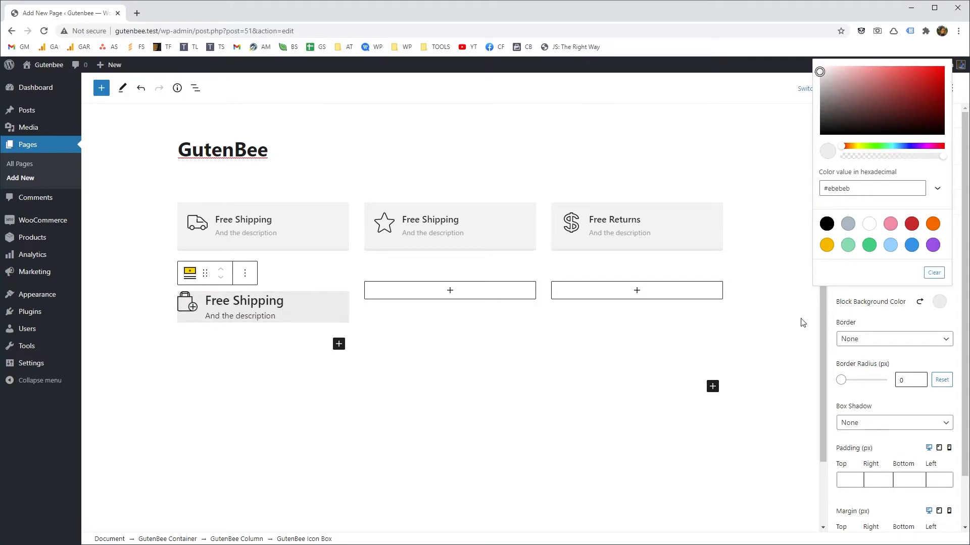
# Step: Set the icon box's top, right, bottom and left padding to 20 px
pyautogui.click(846, 481)
pyautogui.write('20')
pyautogui.press('Tab')
pyautogui.write('20')
pyautogui.press('Tab')
pyautogui.write('20')
pyautogui.press('Tab')
pyautogui.write('20')
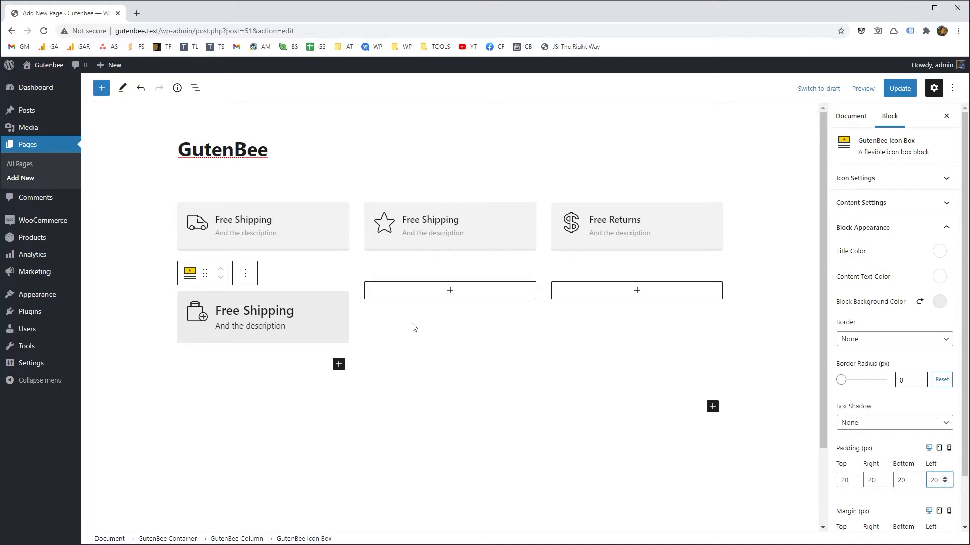
# Step: Set the icon box's border radius to 3 px and lighten its block background color to #f2f2f2
pyautogui.click(919, 378)
pyautogui.click(920, 379)
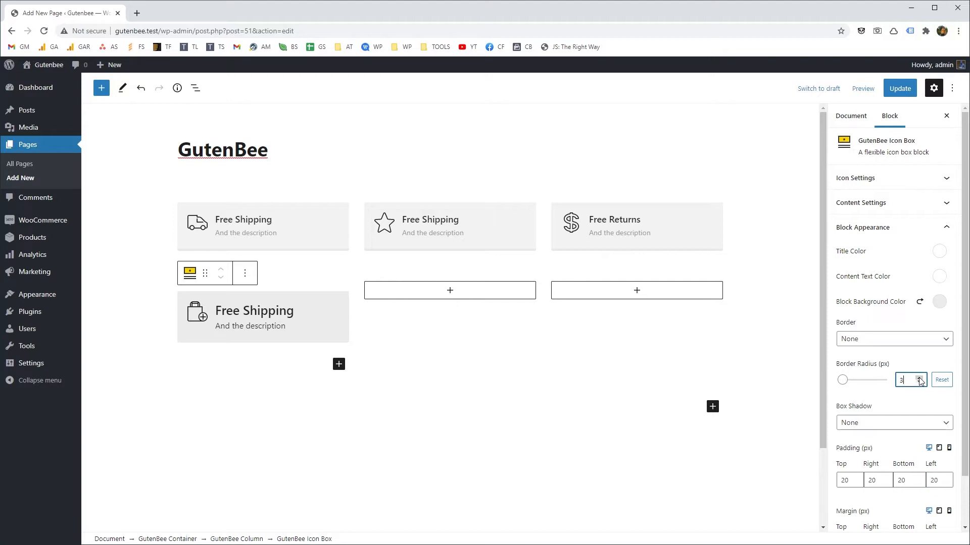
pyautogui.click(939, 302)
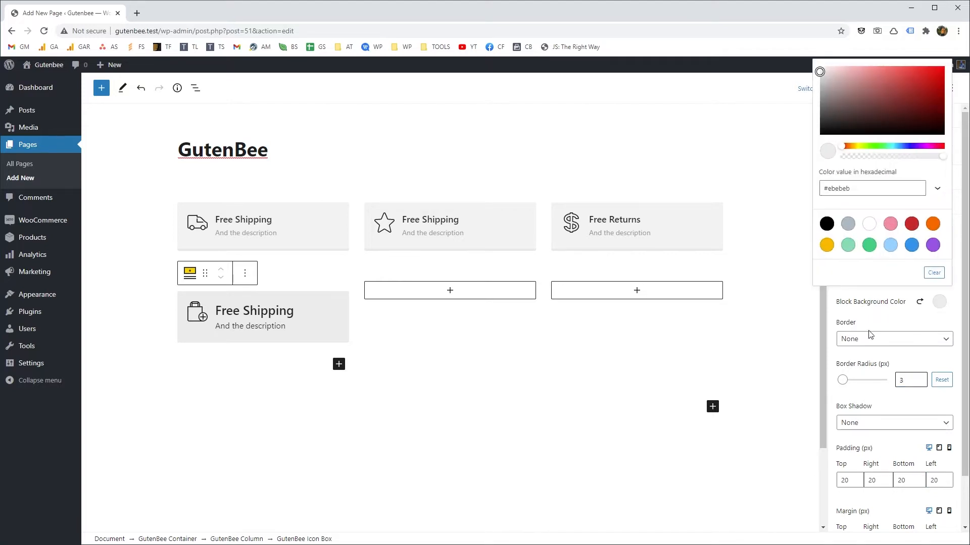
pyautogui.moveTo(822, 73)
pyautogui.mouseDown()
pyautogui.moveTo(870, 72)
pyautogui.moveTo(817, 71)
pyautogui.mouseUp()
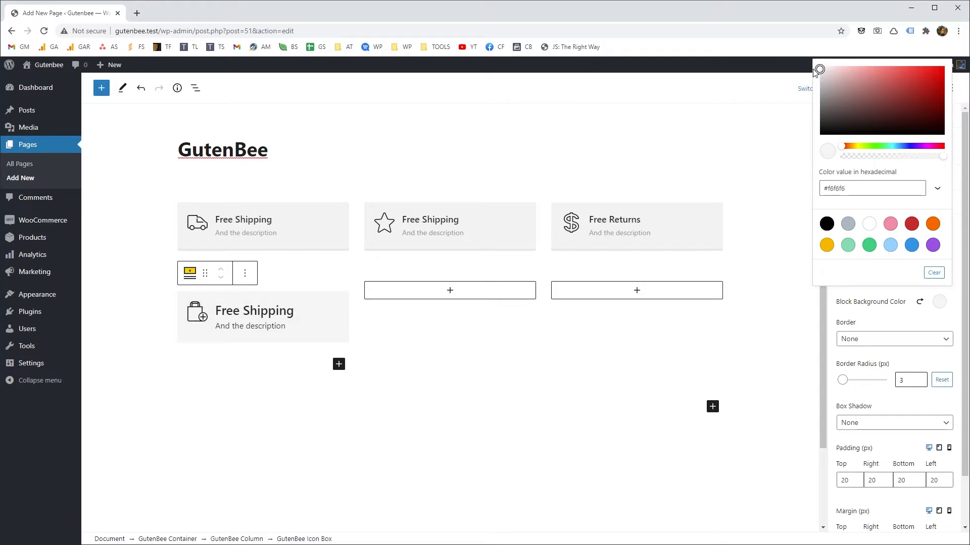
pyautogui.moveTo(817, 71); pyautogui.dragTo(817, 72)
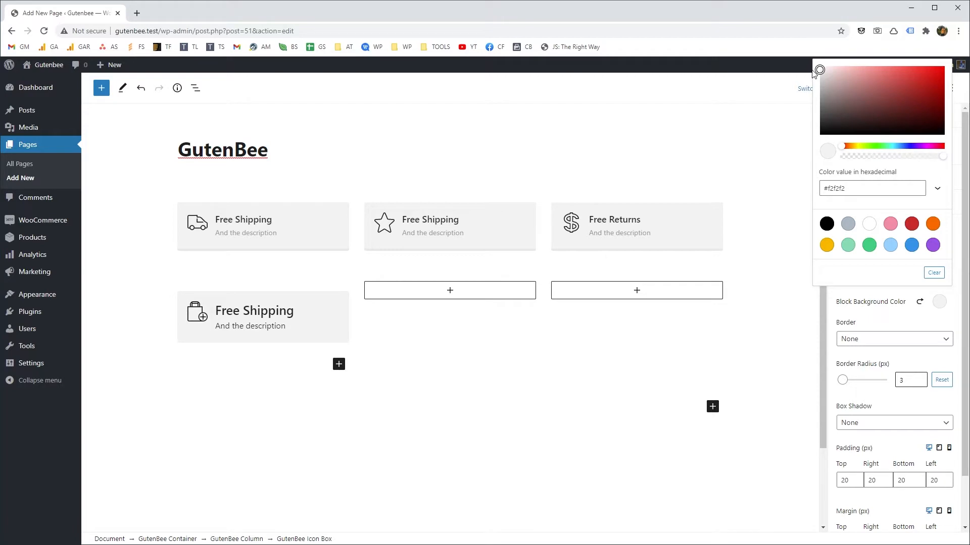
pyautogui.click(811, 75)
# Step: Make the icon box's heading an H4 element with a custom font size of 18
pyautogui.click(256, 310)
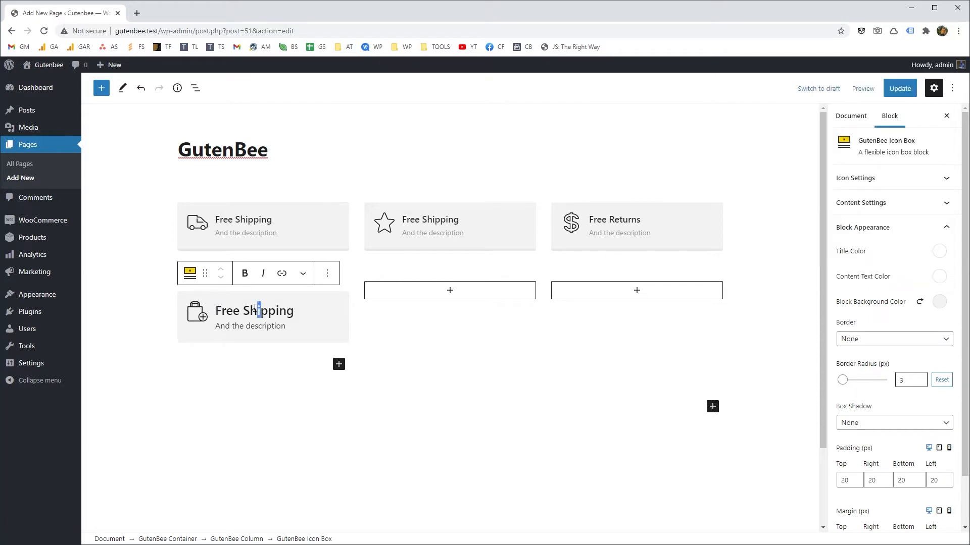
pyautogui.click(883, 227)
pyautogui.click(884, 215)
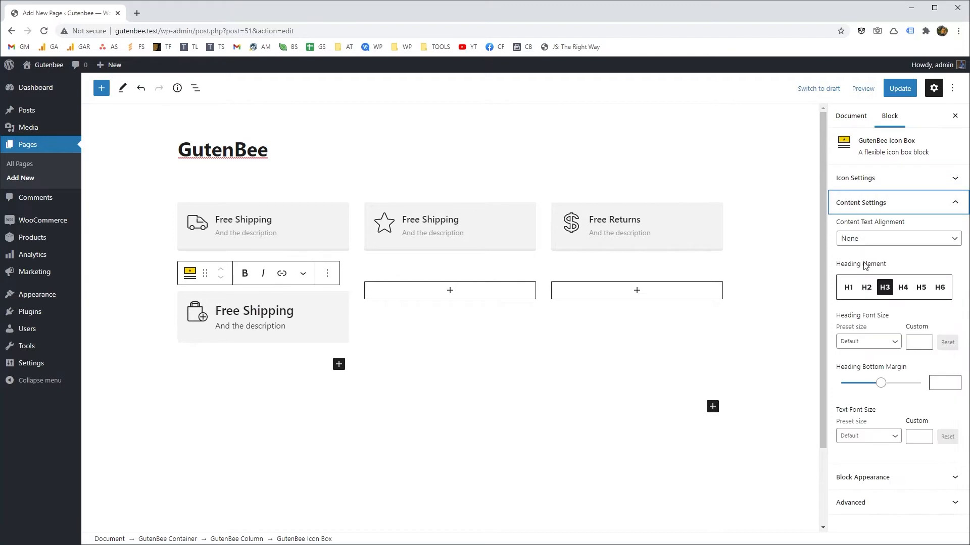
pyautogui.click(902, 288)
pyautogui.click(925, 345)
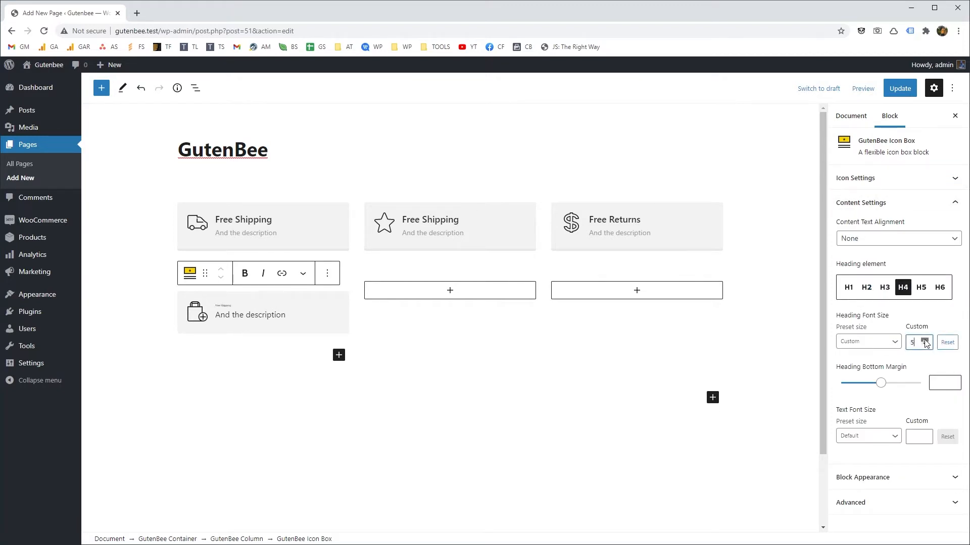
pyautogui.click(925, 340)
pyautogui.click(925, 339)
pyautogui.click(924, 340)
pyautogui.click(925, 340)
# Step: Set the custom font size of the icon box's description text to 14
pyautogui.moveTo(249, 321); pyautogui.dragTo(245, 322)
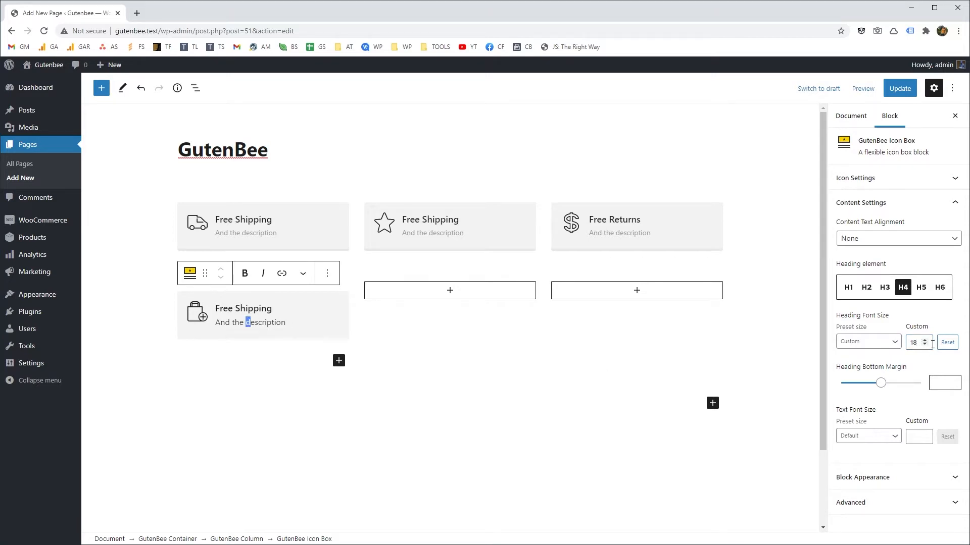
pyautogui.click(925, 435)
pyautogui.click(925, 435)
pyautogui.click(924, 435)
pyautogui.click(925, 436)
pyautogui.click(925, 435)
pyautogui.click(925, 436)
pyautogui.click(924, 435)
pyautogui.click(925, 435)
pyautogui.click(925, 436)
pyautogui.click(925, 435)
pyautogui.click(924, 440)
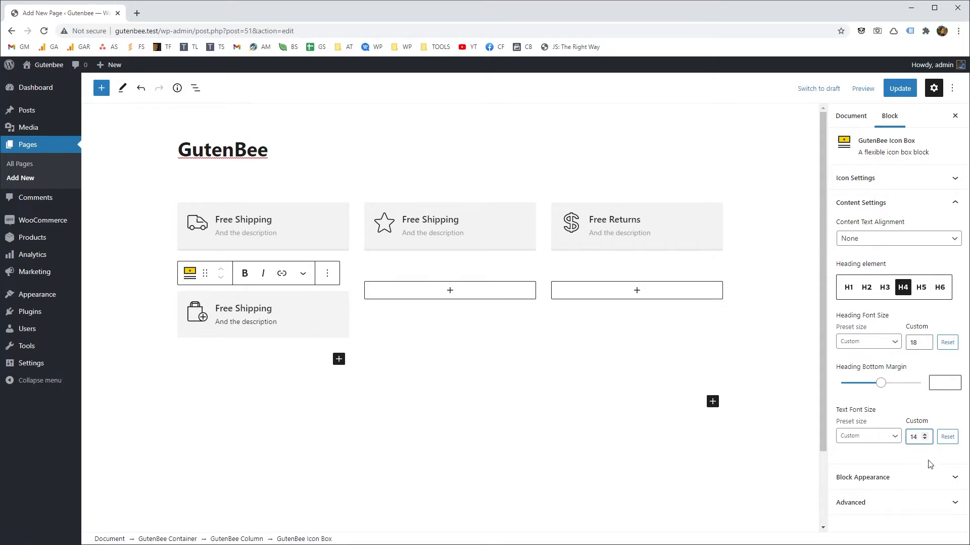
# Step: Set the icon box's title color to #737373 and its content text color to #aaaaaa
pyautogui.click(929, 477)
pyautogui.click(937, 260)
pyautogui.click(939, 260)
pyautogui.click(940, 260)
pyautogui.moveTo(852, 299); pyautogui.dragTo(816, 316)
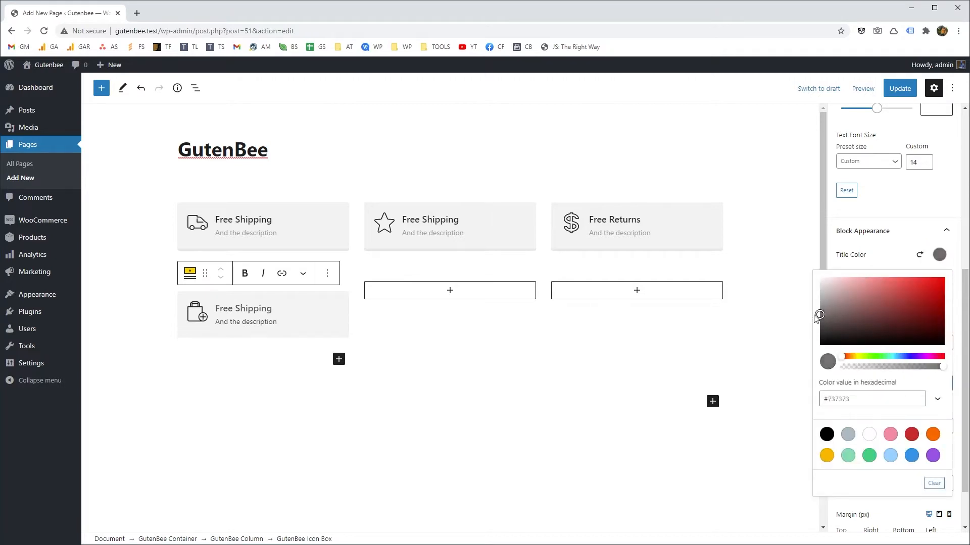
pyautogui.click(942, 258)
pyautogui.click(940, 284)
pyautogui.moveTo(849, 334); pyautogui.dragTo(815, 329)
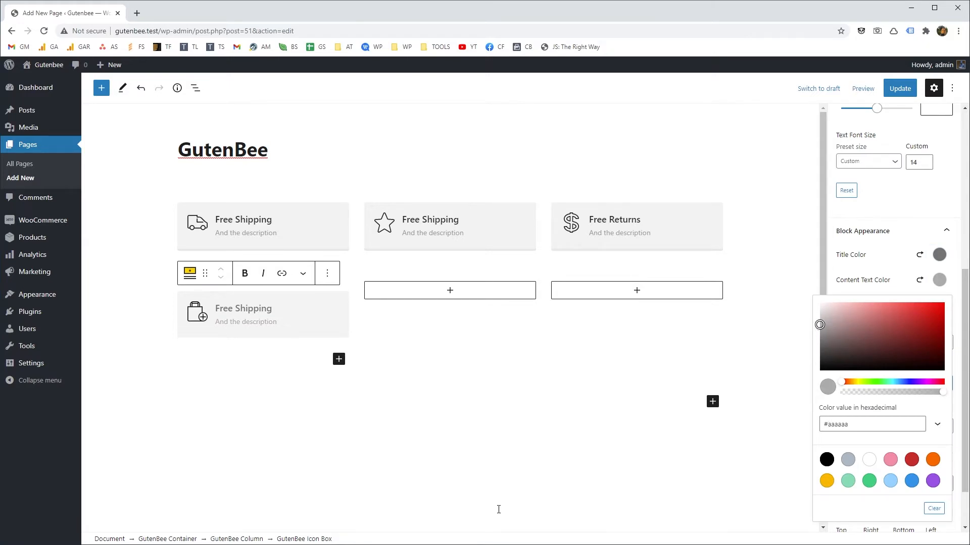
# Step: Change the new icon box's icon to Transport, matching the first card in the row above
pyautogui.click(199, 323)
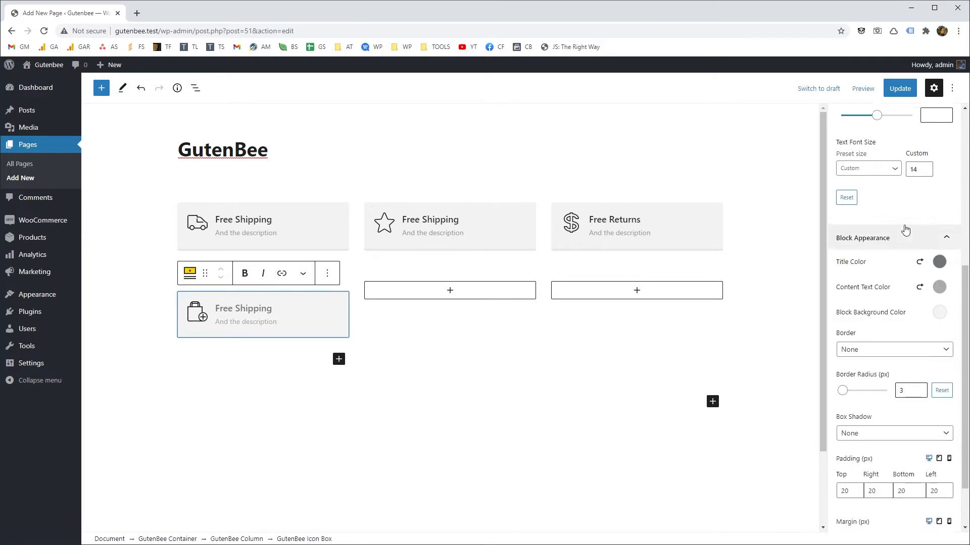
pyautogui.scroll(10, 889, 202)
pyautogui.click(886, 215)
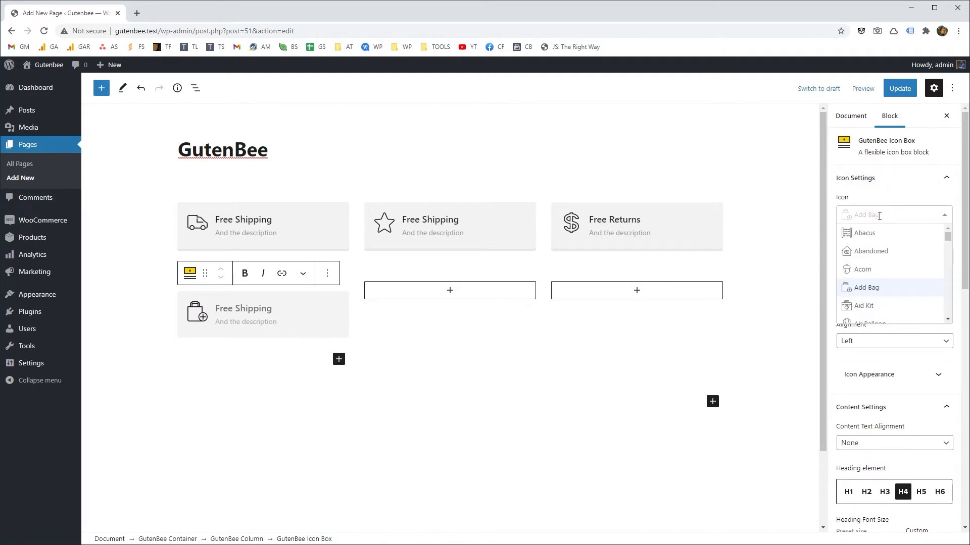
pyautogui.click(197, 224)
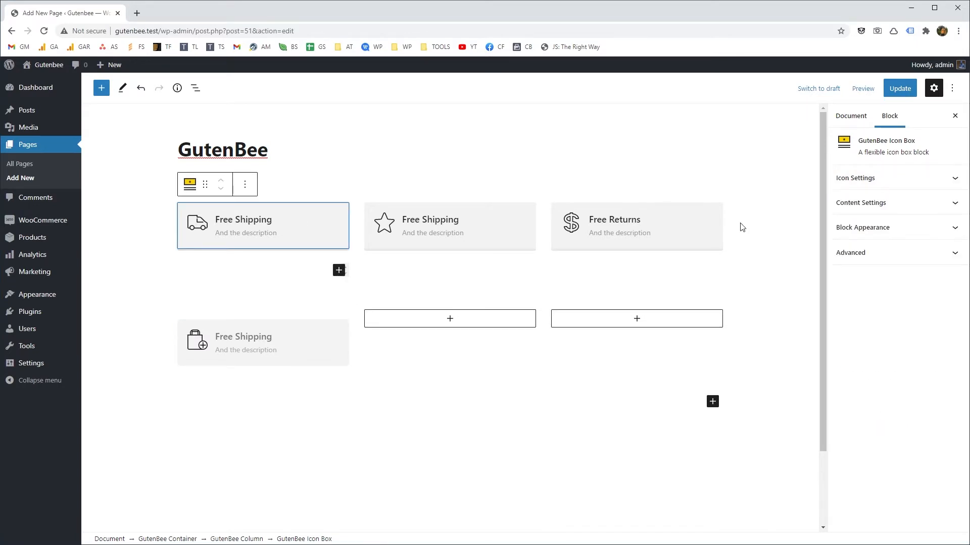
pyautogui.click(865, 178)
pyautogui.click(193, 343)
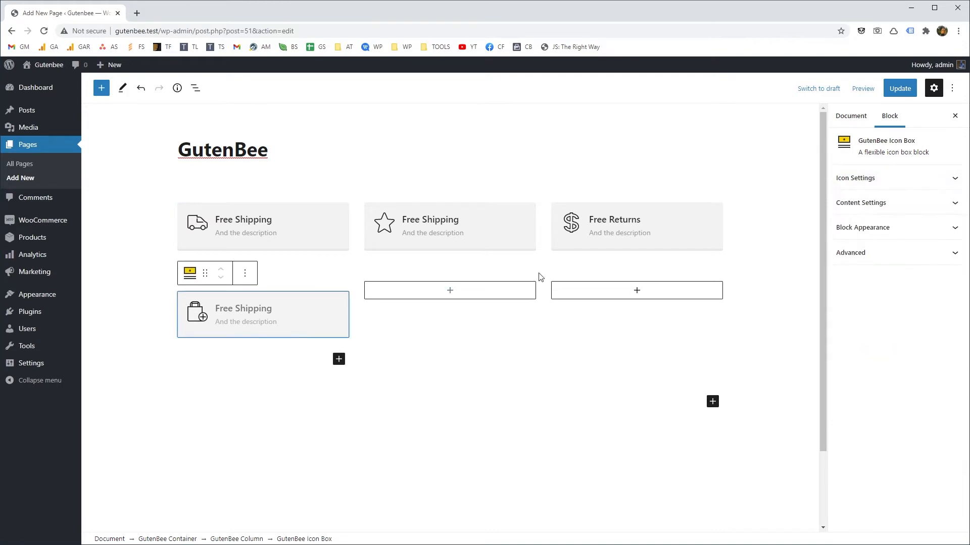
pyautogui.click(857, 182)
pyautogui.click(875, 214)
pyautogui.write('trans')
pyautogui.press('Return')
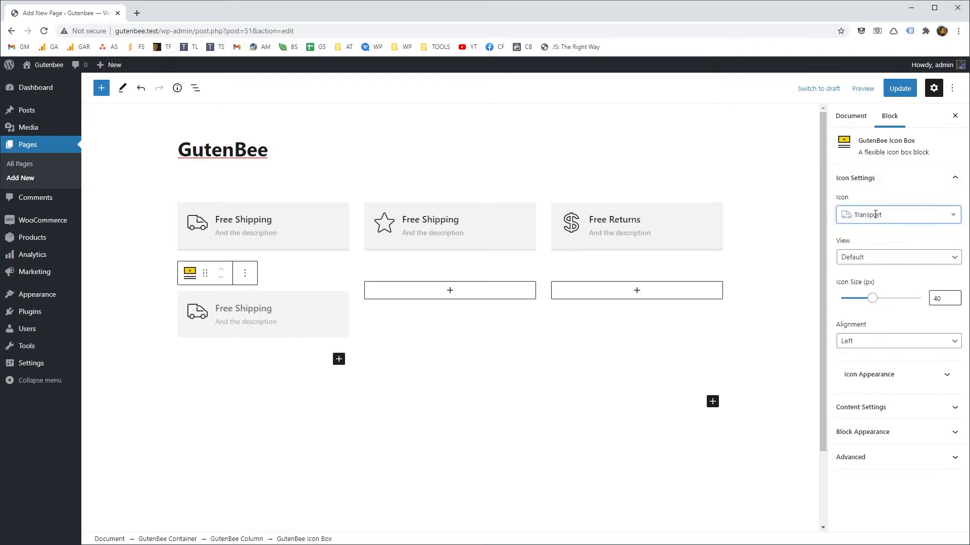
# Step: Apply a Normal (Outset) box shadow to the new icon box and set the shadow width to 0 px
pyautogui.click(237, 308)
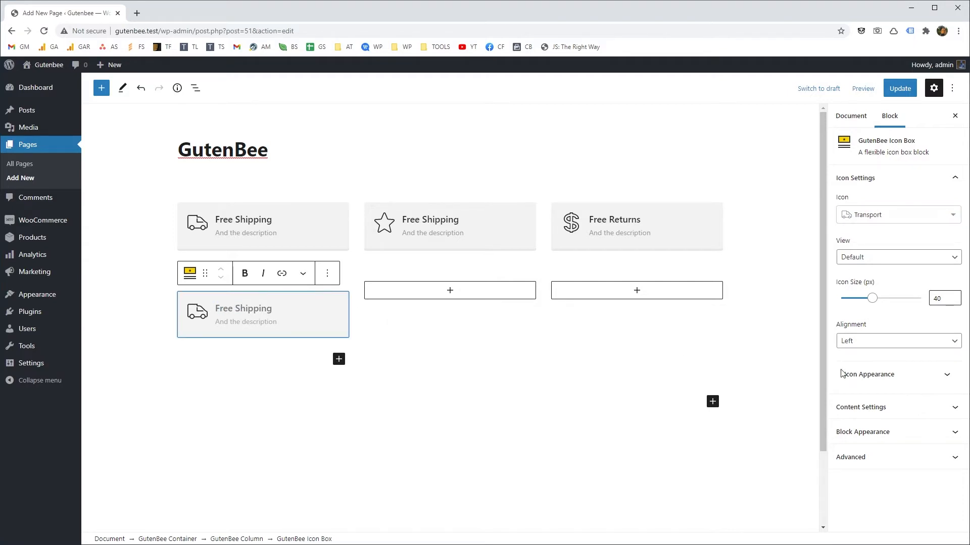
pyautogui.click(931, 432)
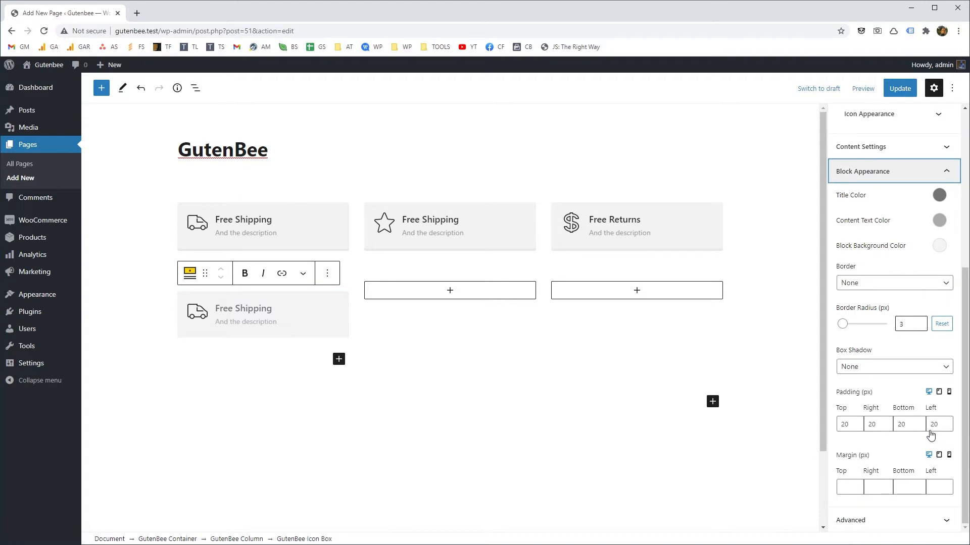
pyautogui.click(898, 369)
pyautogui.click(887, 390)
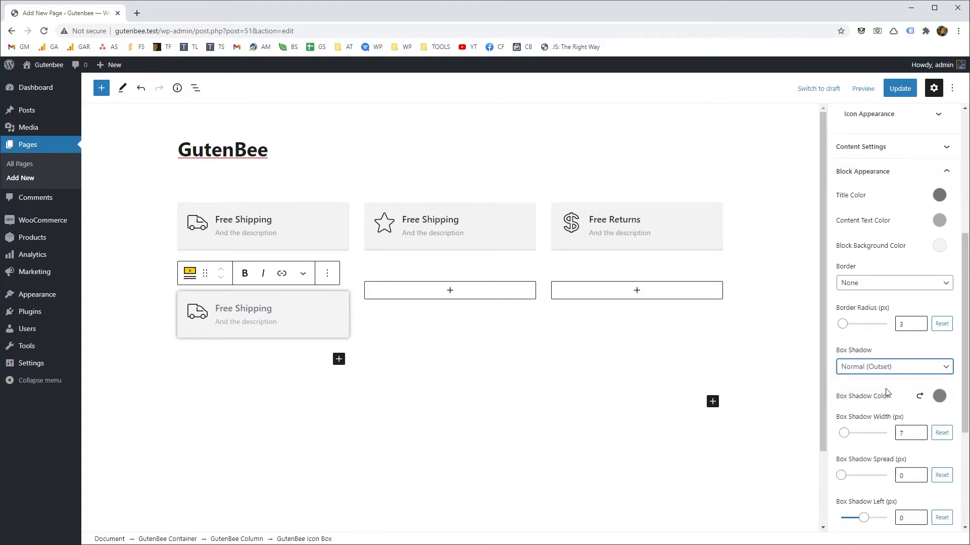
pyautogui.click(918, 436)
pyautogui.click(918, 436)
pyautogui.click(918, 437)
pyautogui.click(918, 436)
pyautogui.click(918, 436)
pyautogui.click(918, 436)
pyautogui.click(918, 436)
# Step: Set the box shadow's top offset to 4 px and its color to light grey
pyautogui.scroll(-2, 918, 435)
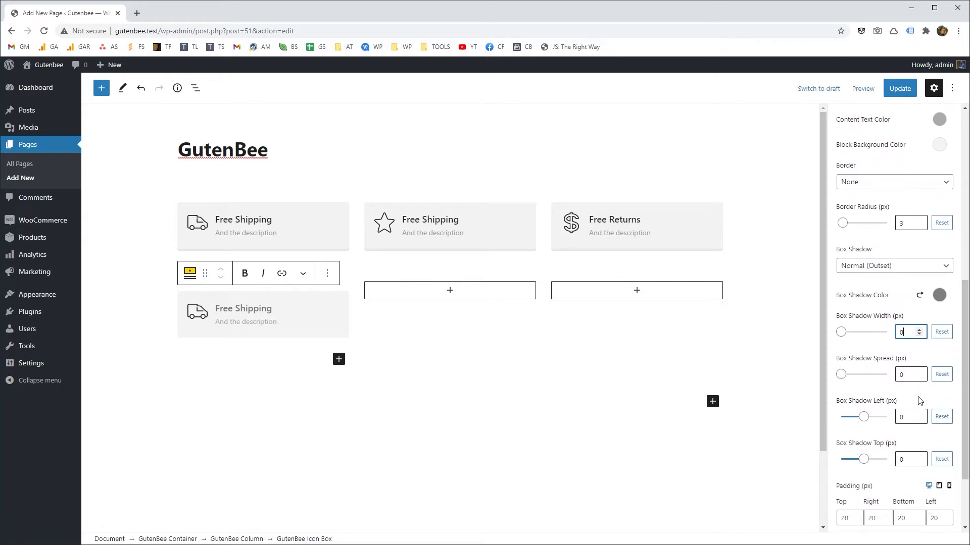
pyautogui.click(919, 457)
pyautogui.click(919, 457)
pyautogui.click(919, 457)
pyautogui.click(919, 457)
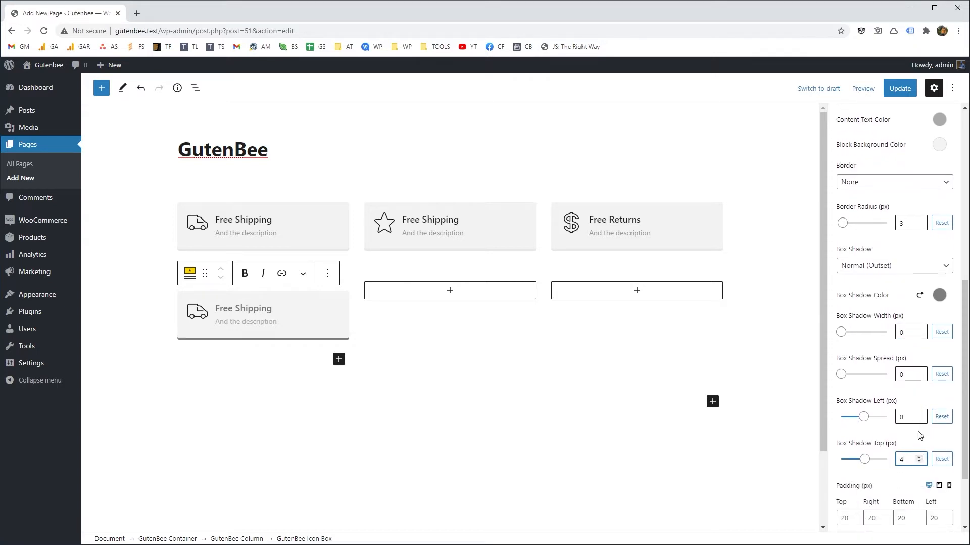
pyautogui.click(940, 296)
pyautogui.moveTo(842, 376); pyautogui.dragTo(796, 344)
pyautogui.click(796, 346)
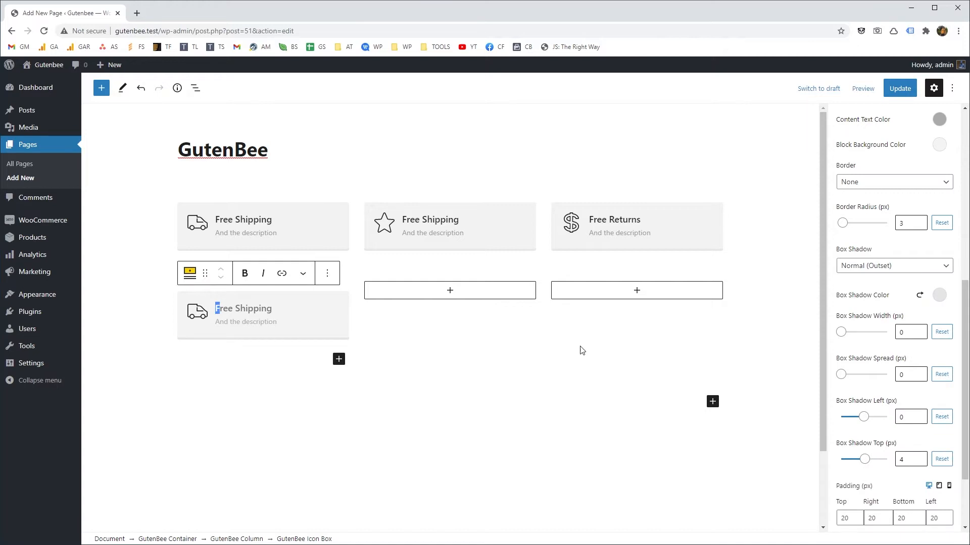
# Step: Darken the icon box's title color to a dark grey
pyautogui.moveTo(253, 305); pyautogui.dragTo(247, 307)
pyautogui.scroll(3, 874, 323)
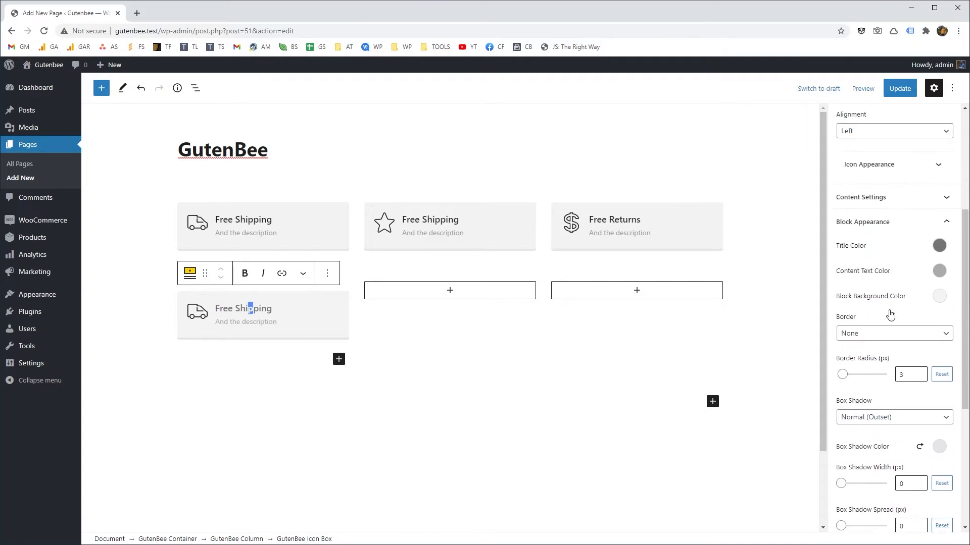
pyautogui.click(939, 247)
pyautogui.moveTo(822, 306); pyautogui.dragTo(806, 324)
pyautogui.click(806, 323)
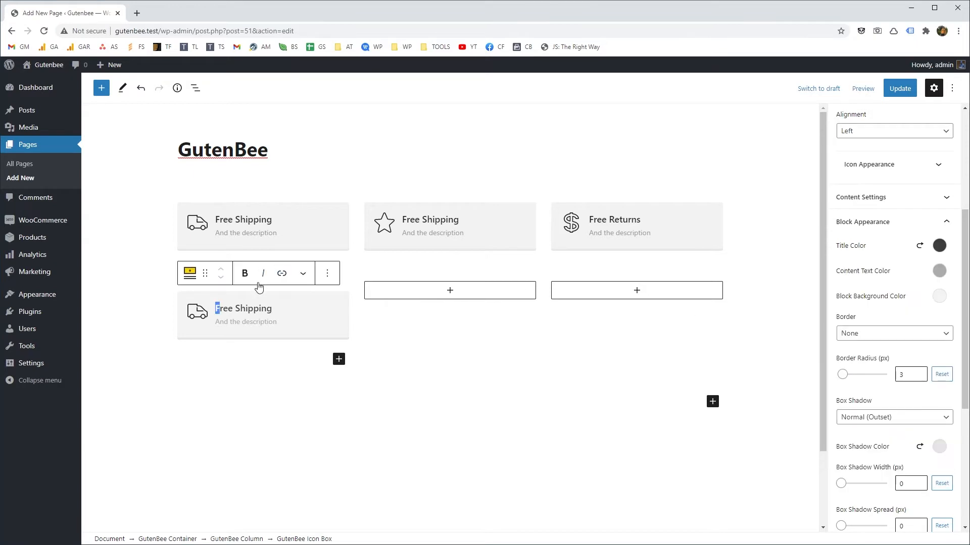
# Step: Duplicate the styled icon box in the first column
pyautogui.click(327, 273)
pyautogui.click(350, 349)
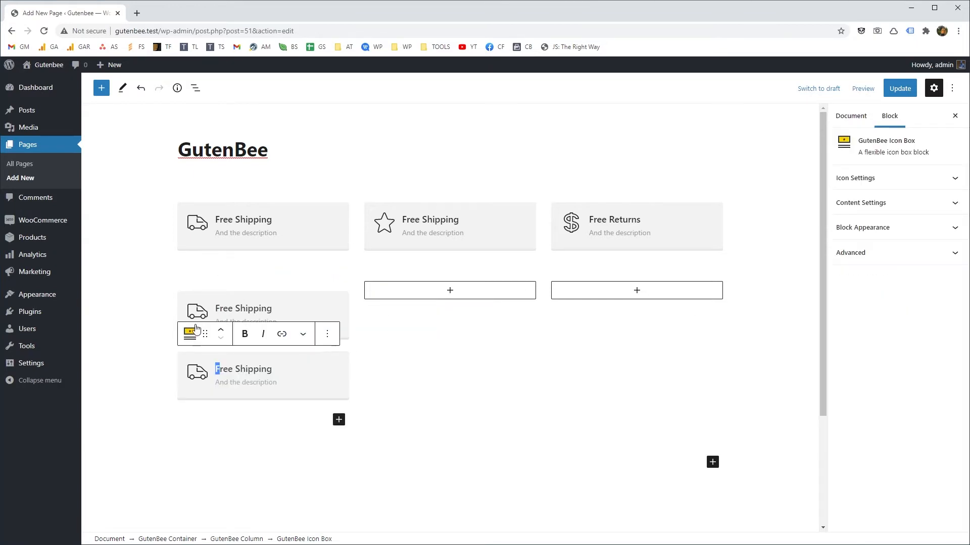
# Step: Move the duplicated icon box into the second column, then duplicate it and move that copy into the third column
pyautogui.moveTo(205, 349); pyautogui.dragTo(451, 291)
pyautogui.click(429, 276)
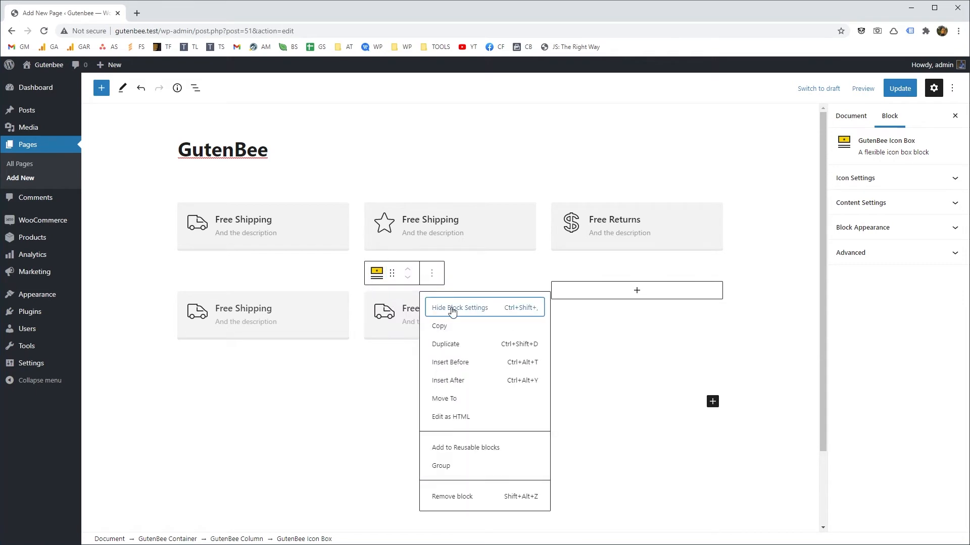
pyautogui.click(480, 340)
pyautogui.moveTo(394, 323); pyautogui.dragTo(568, 303)
# Step: Change the icon of the second row's middle icon box to Star
pyautogui.click(388, 317)
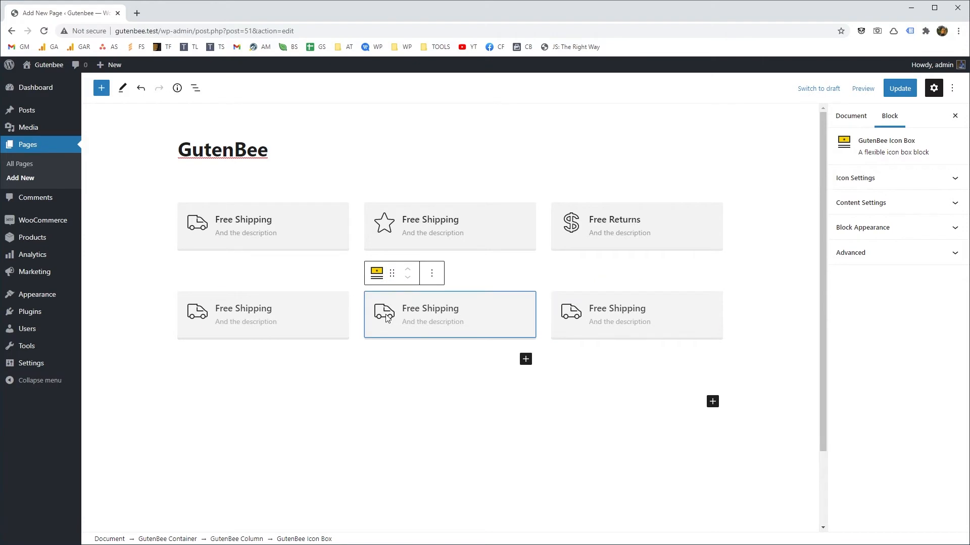
pyautogui.click(839, 180)
pyautogui.click(867, 213)
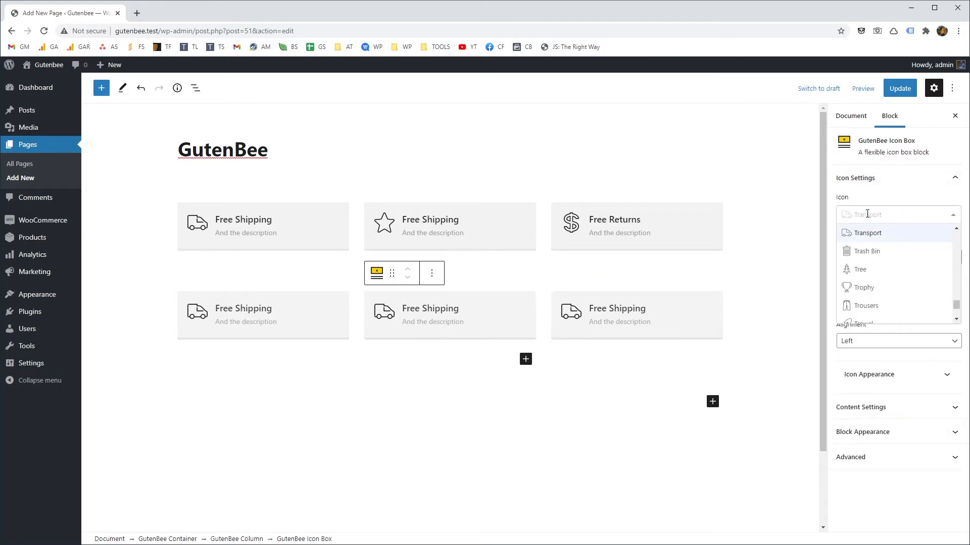
pyautogui.write('sta')
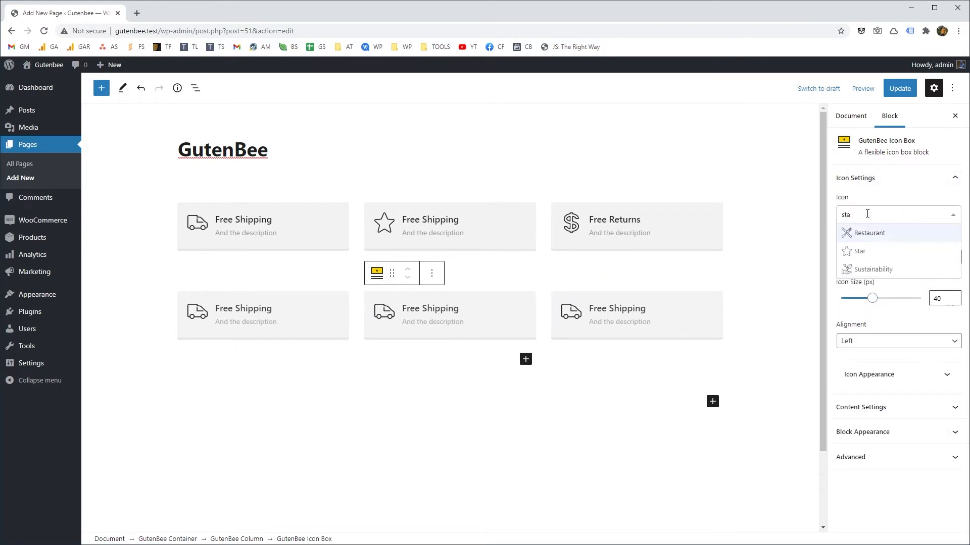
pyautogui.click(866, 254)
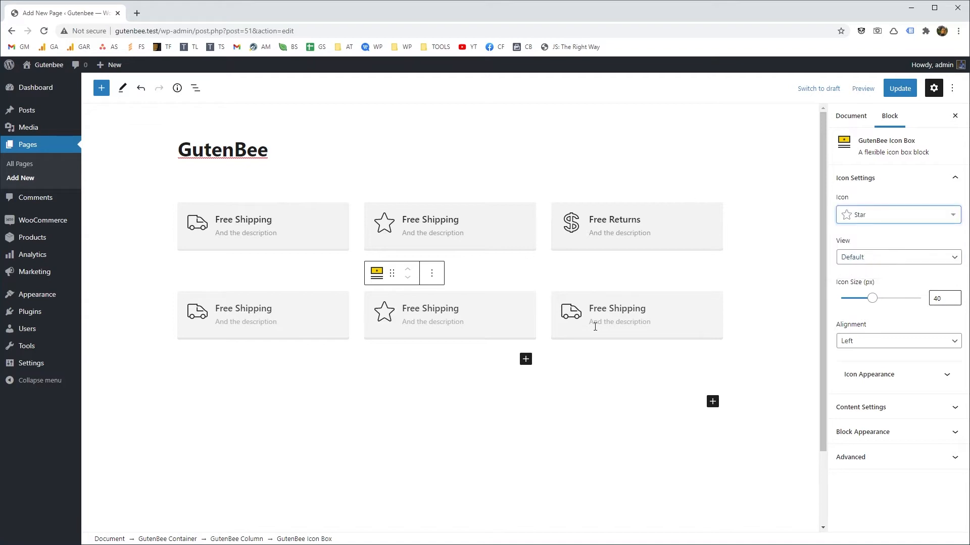
# Step: Change the icon of the second row's third-column icon box to Dollar Currency
pyautogui.click(579, 319)
pyautogui.click(854, 182)
pyautogui.click(886, 215)
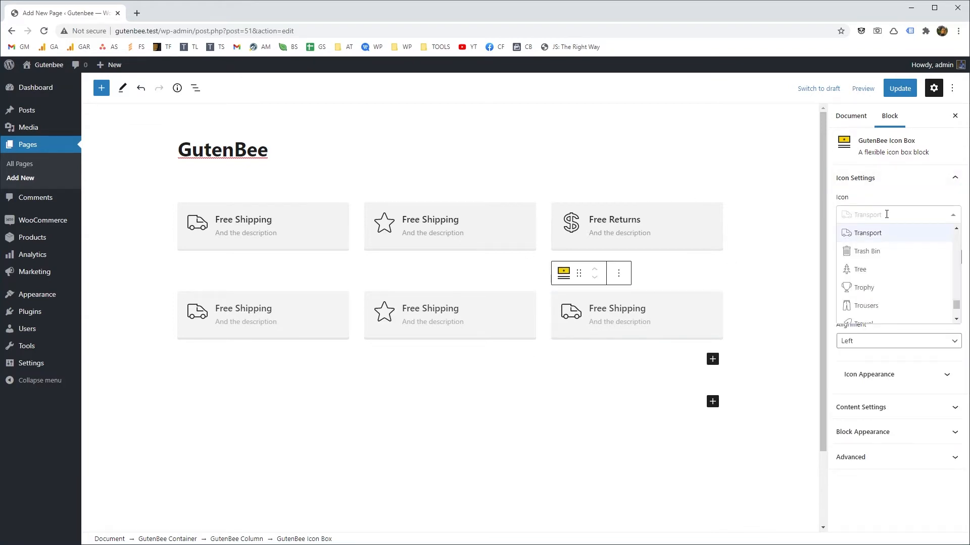
pyautogui.write('dollar')
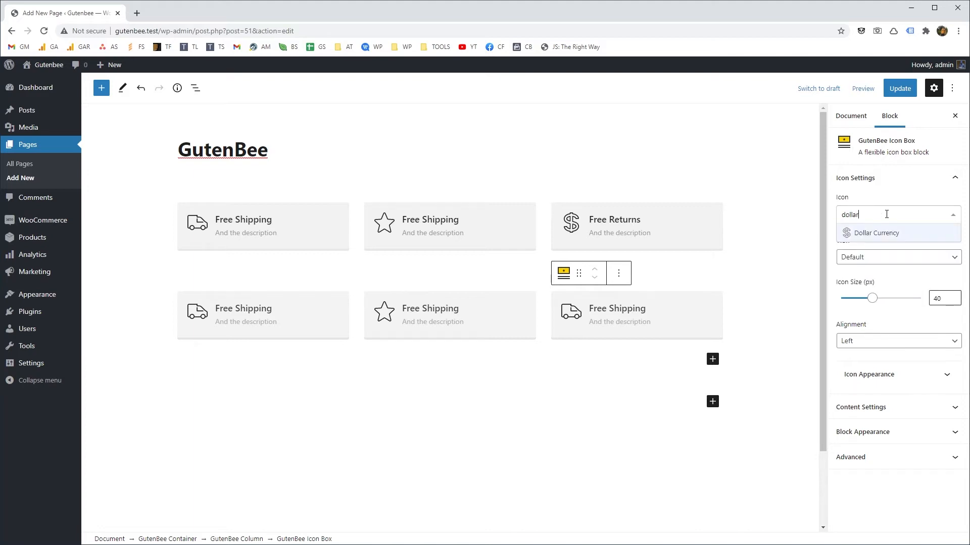
pyautogui.click(880, 234)
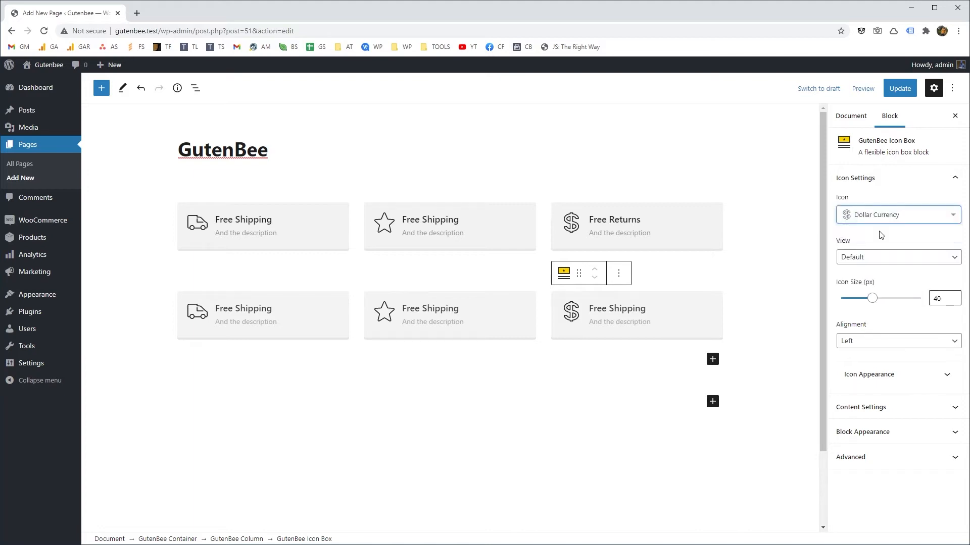
# Step: Duplicate the entire GutenBee Container that holds the second row of icon boxes
pyautogui.click(272, 354)
pyautogui.click(199, 311)
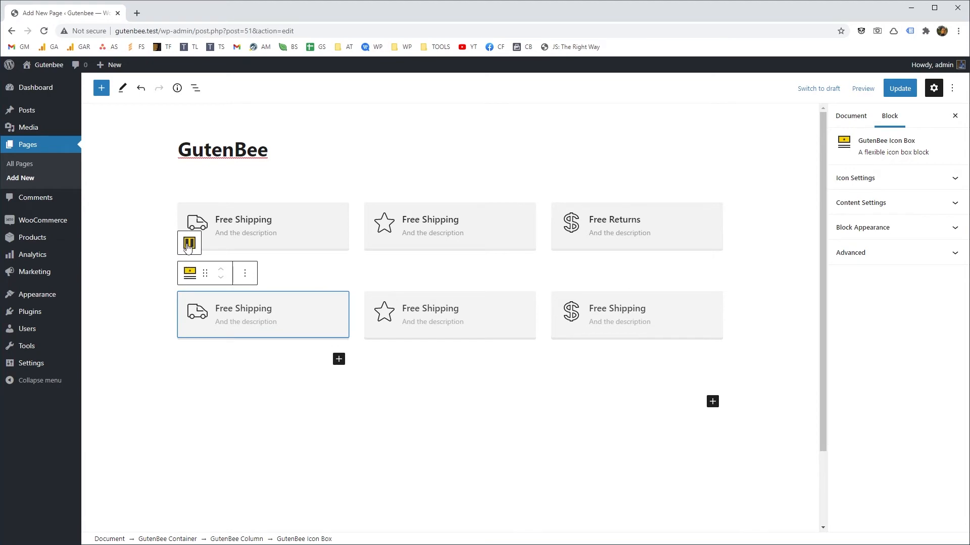
pyautogui.click(189, 243)
pyautogui.click(189, 232)
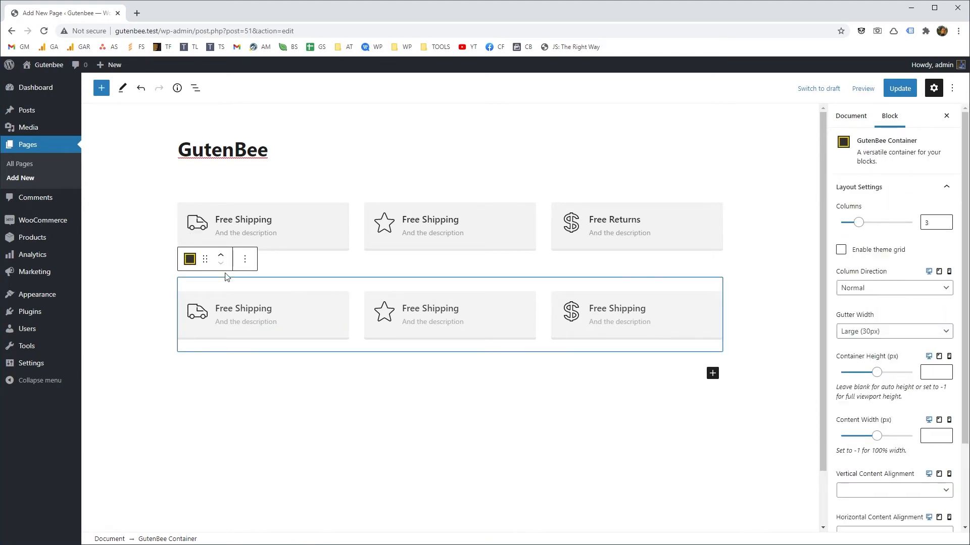
pyautogui.click(245, 259)
pyautogui.click(275, 336)
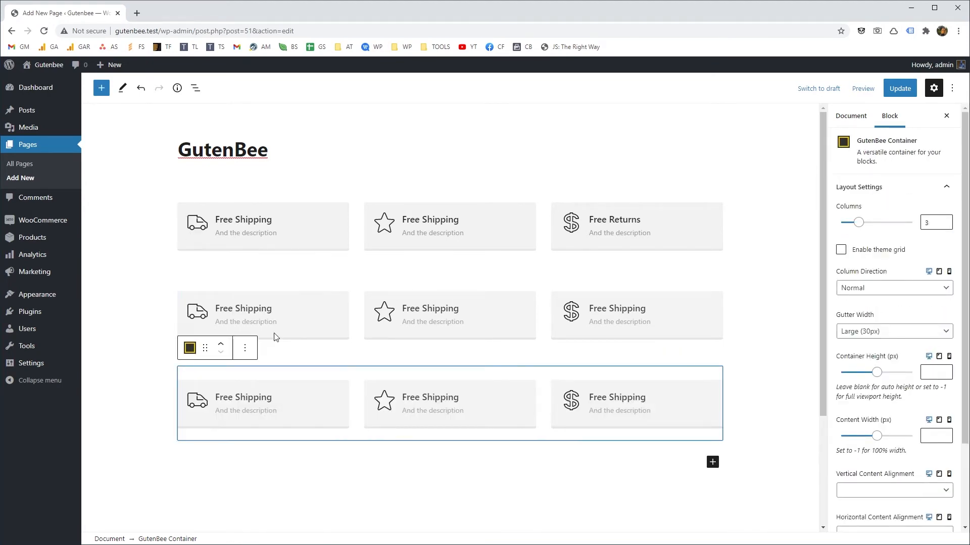
# Step: Set both the content text alignment and the icon alignment to Center for the third row's first icon box
pyautogui.click(188, 387)
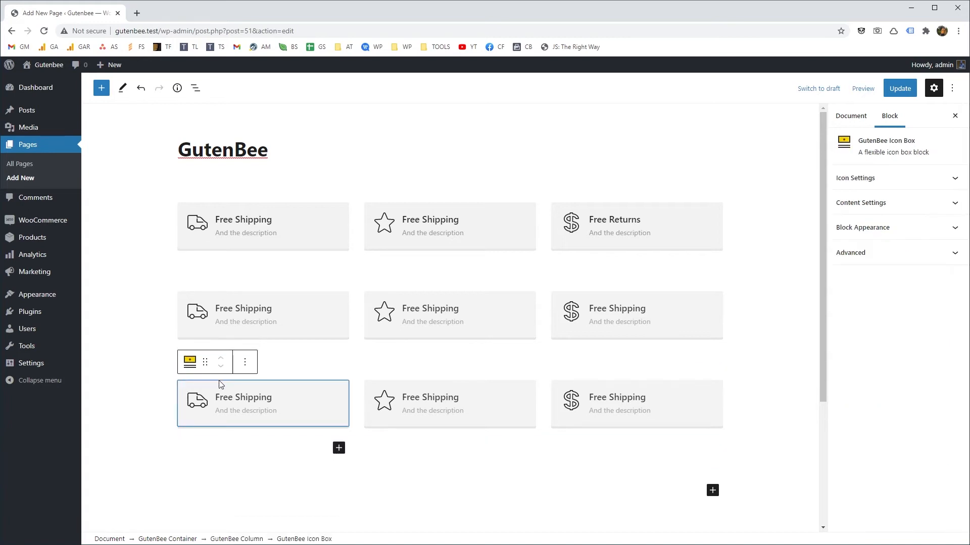
pyautogui.click(857, 177)
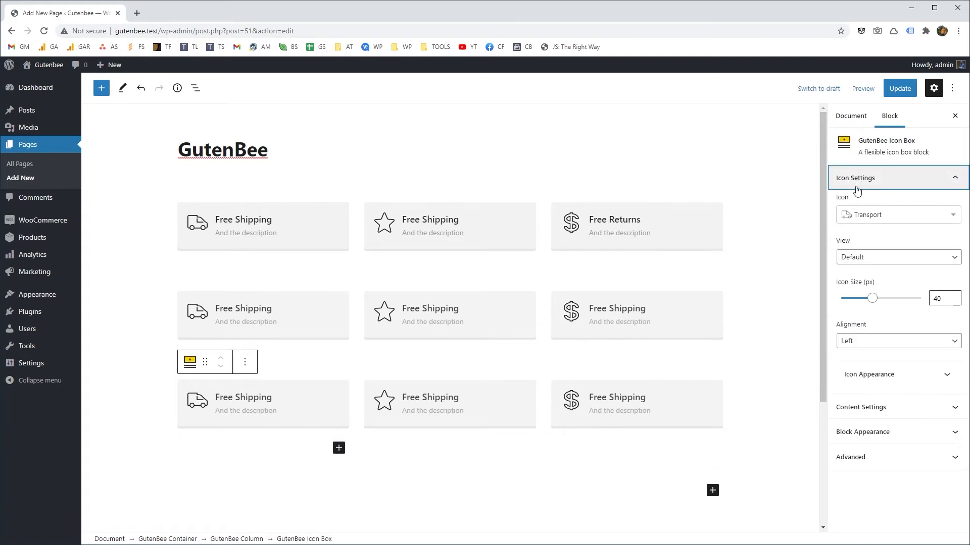
pyautogui.click(892, 407)
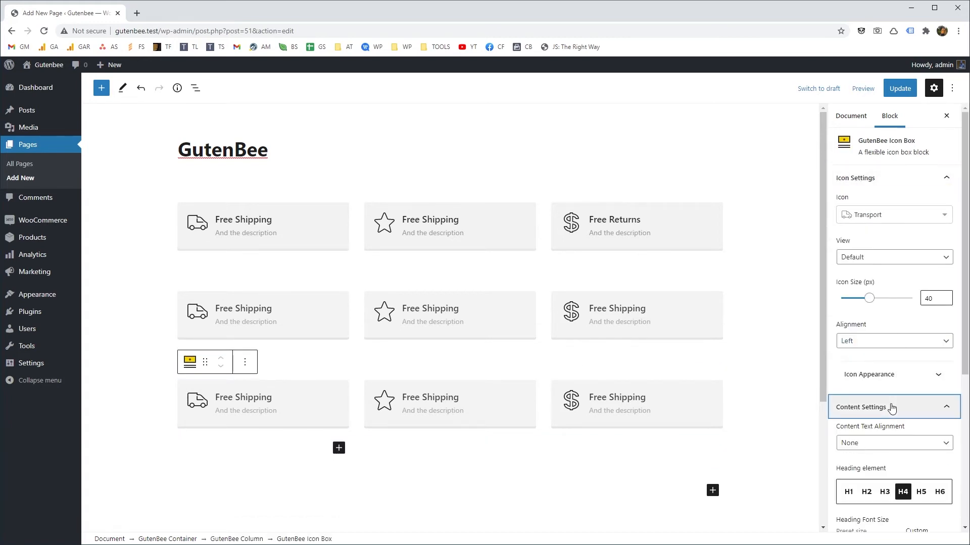
pyautogui.scroll(-3, 891, 407)
pyautogui.click(889, 291)
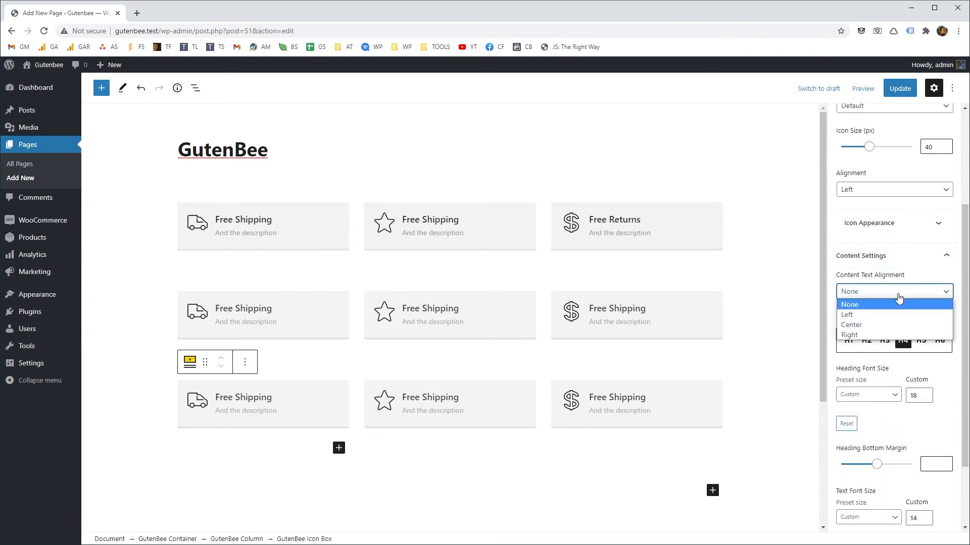
pyautogui.click(889, 326)
pyautogui.scroll(3, 889, 327)
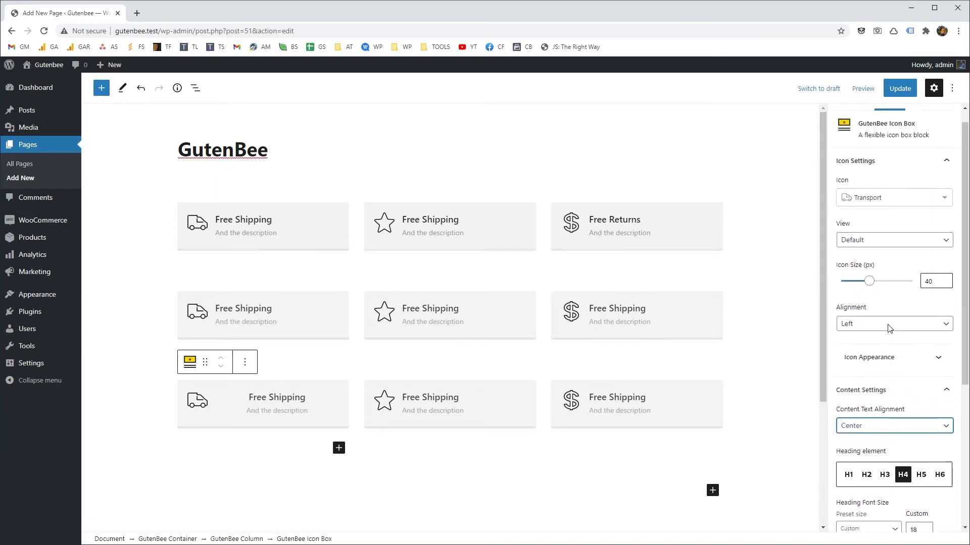
pyautogui.click(887, 341)
pyautogui.click(888, 364)
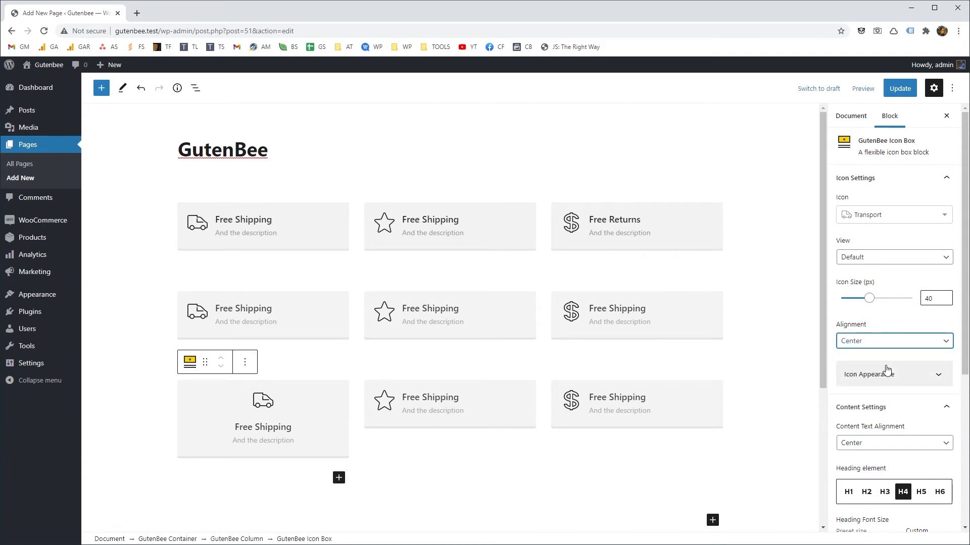
# Step: Remove the star and dollar icon boxes from the second and third columns of the third row
pyautogui.click(376, 389)
pyautogui.click(434, 363)
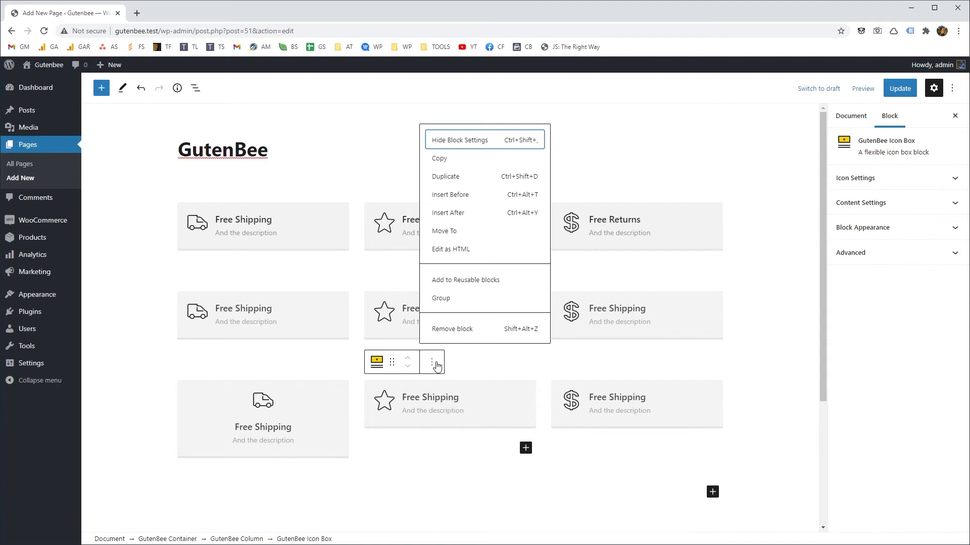
pyautogui.click(461, 329)
pyautogui.click(571, 397)
pyautogui.click(616, 363)
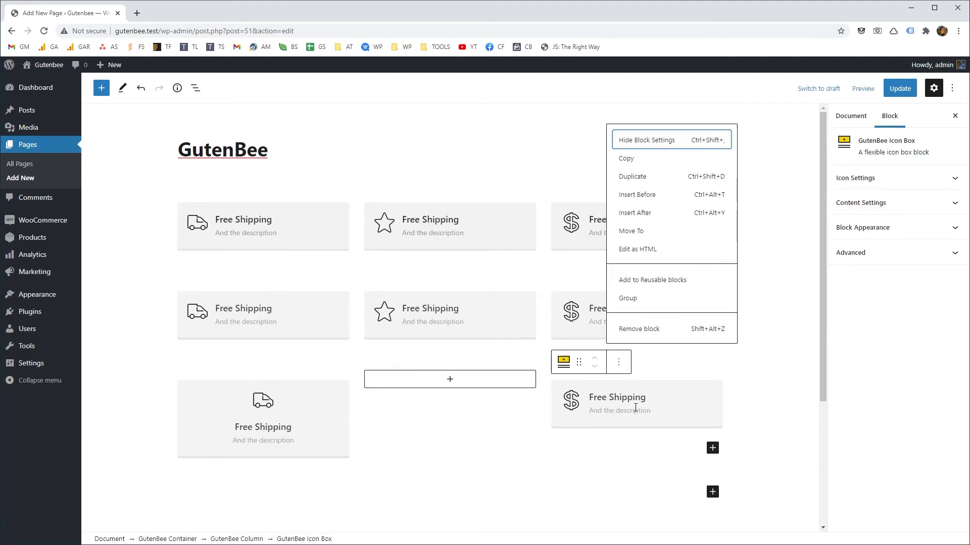
pyautogui.click(656, 330)
# Step: Change the block background color of the centered icon box to light cyan #e0fffe
pyautogui.click(210, 400)
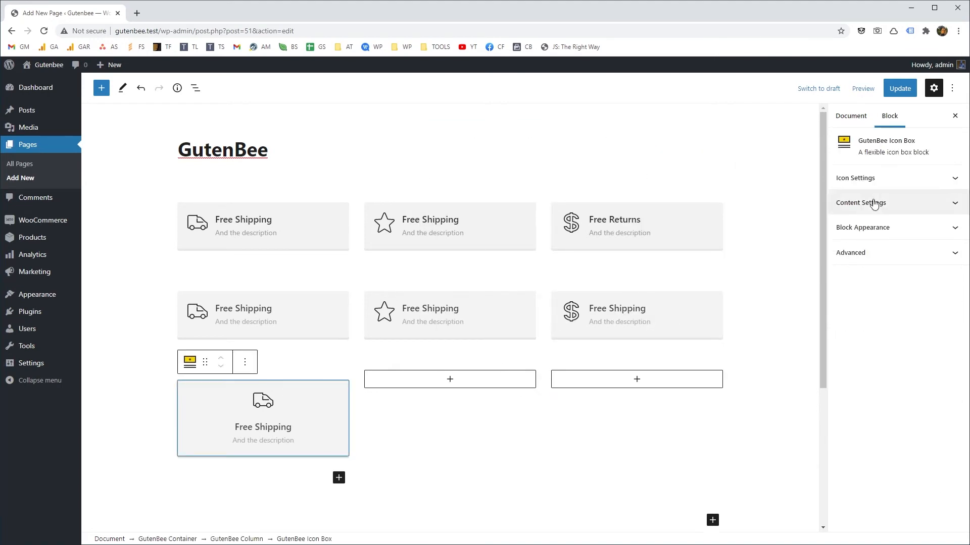
pyautogui.click(892, 229)
pyautogui.click(939, 302)
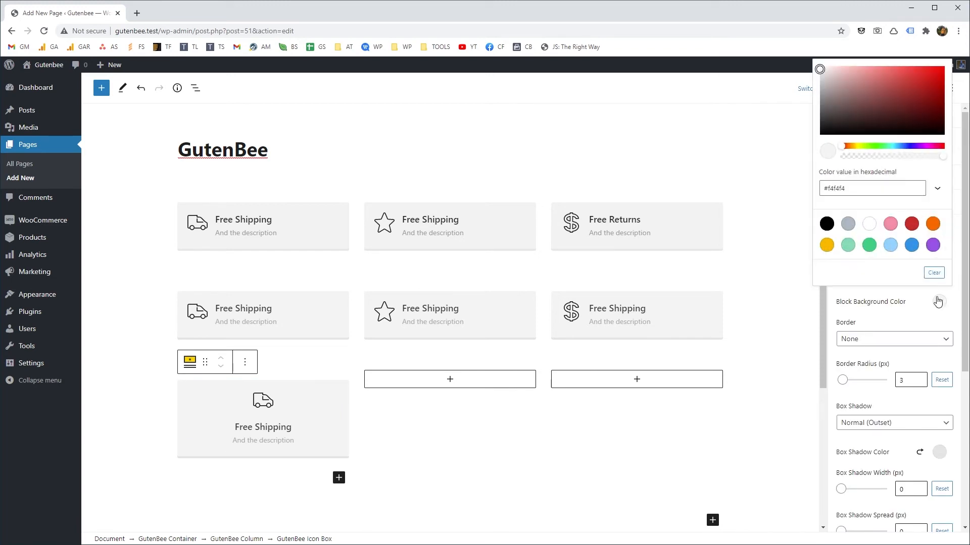
pyautogui.moveTo(843, 147); pyautogui.dragTo(893, 148)
pyautogui.moveTo(820, 70); pyautogui.dragTo(834, 68)
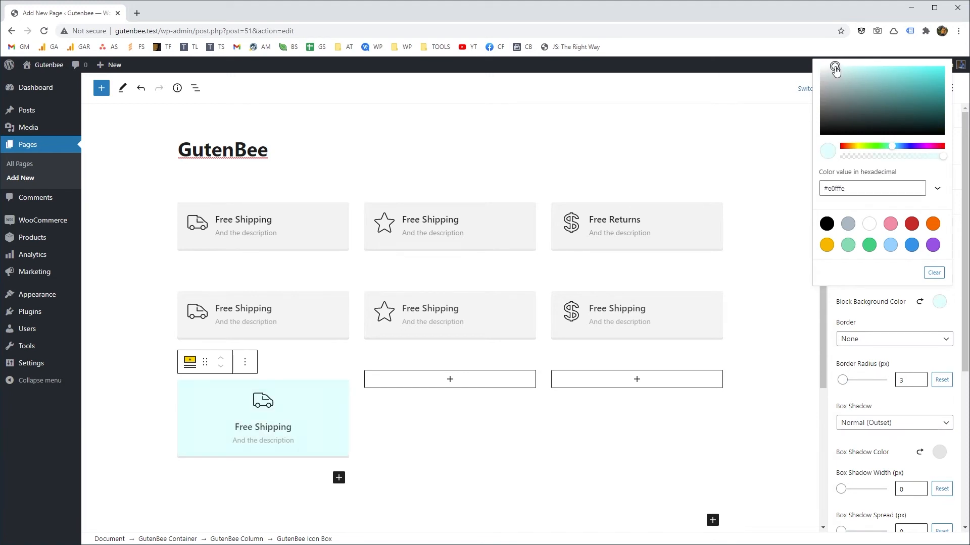
# Step: Lower the opacity of the centered icon box's box shadow color to 0.21
pyautogui.click(938, 453)
pyautogui.moveTo(895, 312); pyautogui.dragTo(864, 313)
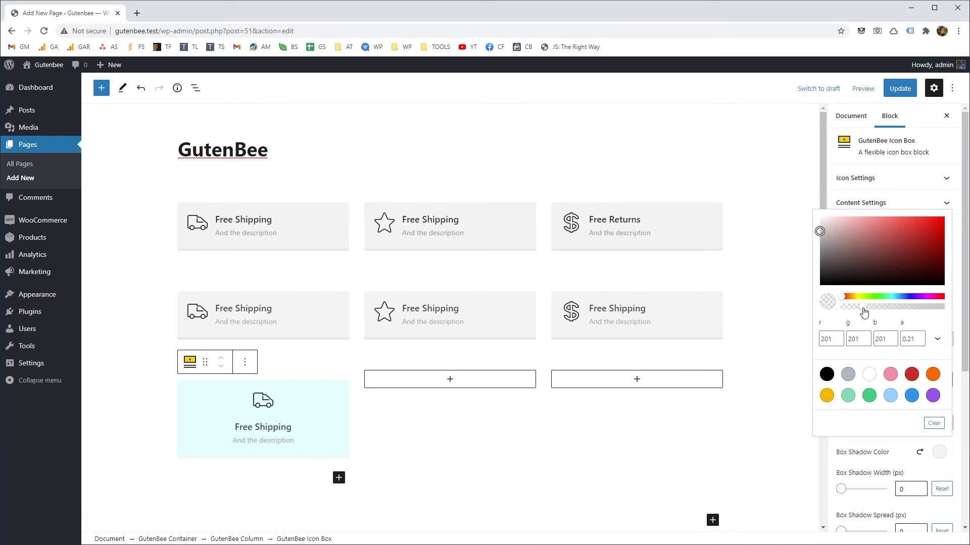
pyautogui.click(944, 204)
pyautogui.click(945, 204)
# Step: Shift the centered icon box's block background color to light blue #e0f2ff
pyautogui.click(940, 301)
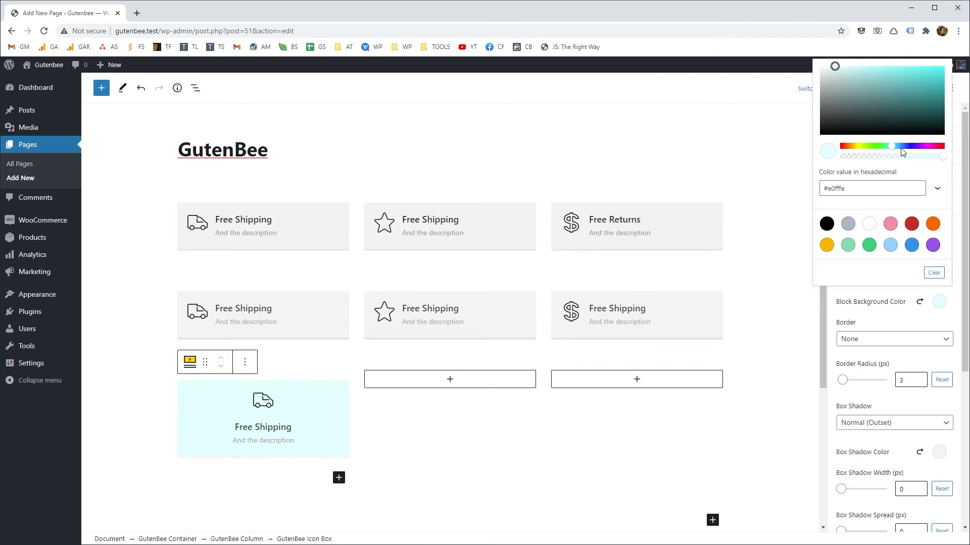
pyautogui.moveTo(894, 149); pyautogui.dragTo(901, 150)
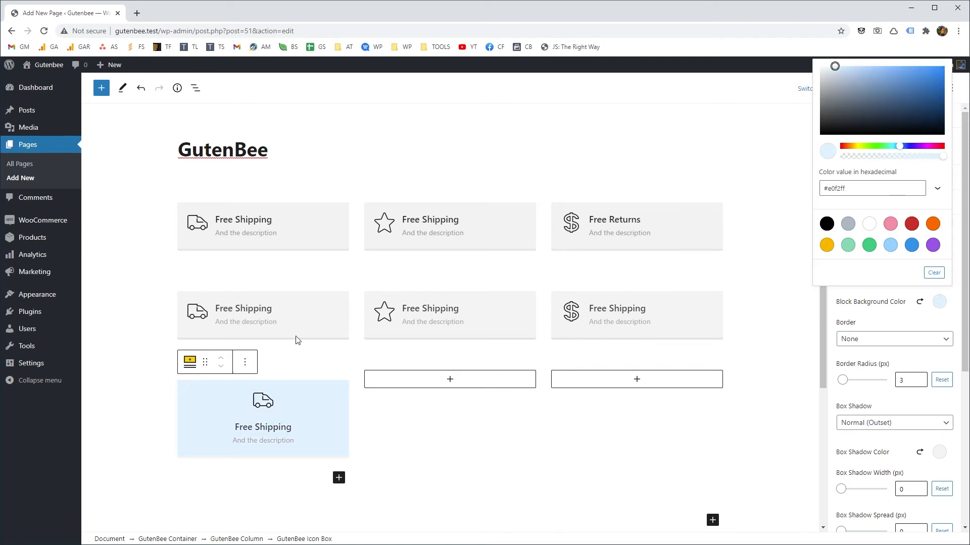
pyautogui.click(246, 362)
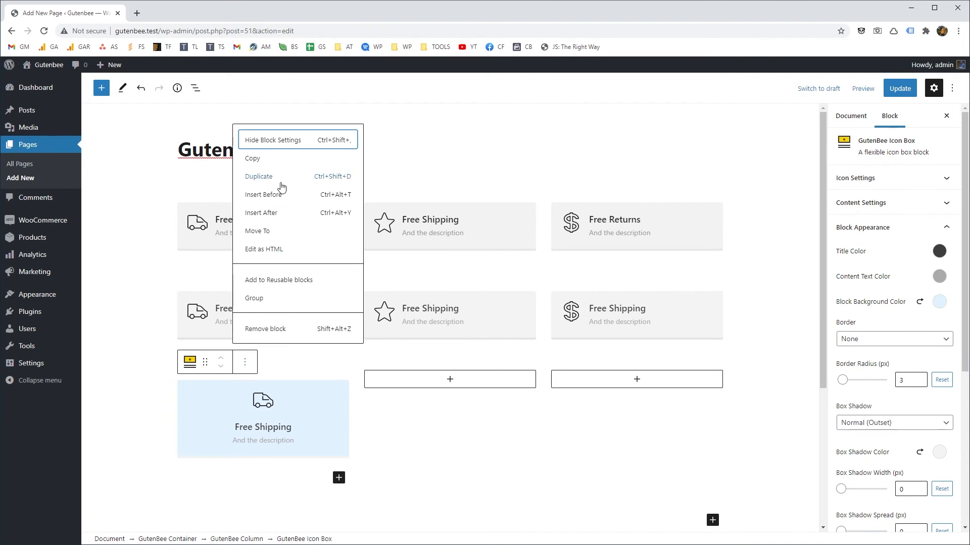
# Step: Set the content text color of the light blue icon box to medium blue #75aed4
pyautogui.moveTo(298, 440); pyautogui.dragTo(290, 445)
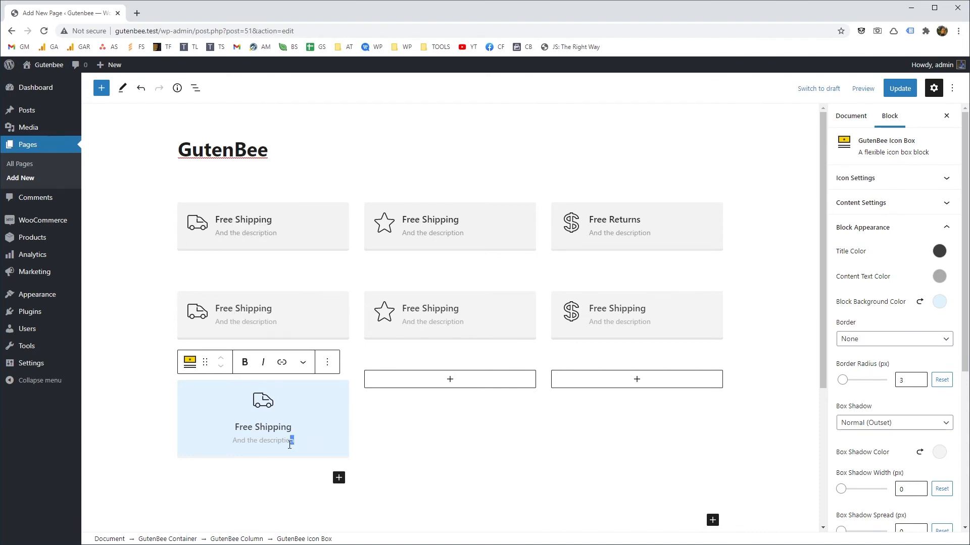
pyautogui.click(939, 276)
pyautogui.click(893, 378)
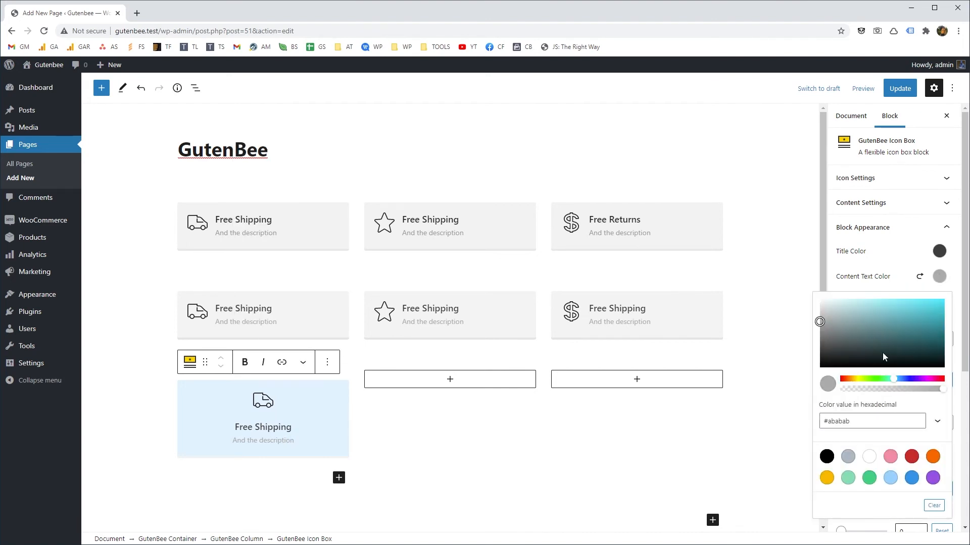
pyautogui.click(899, 383)
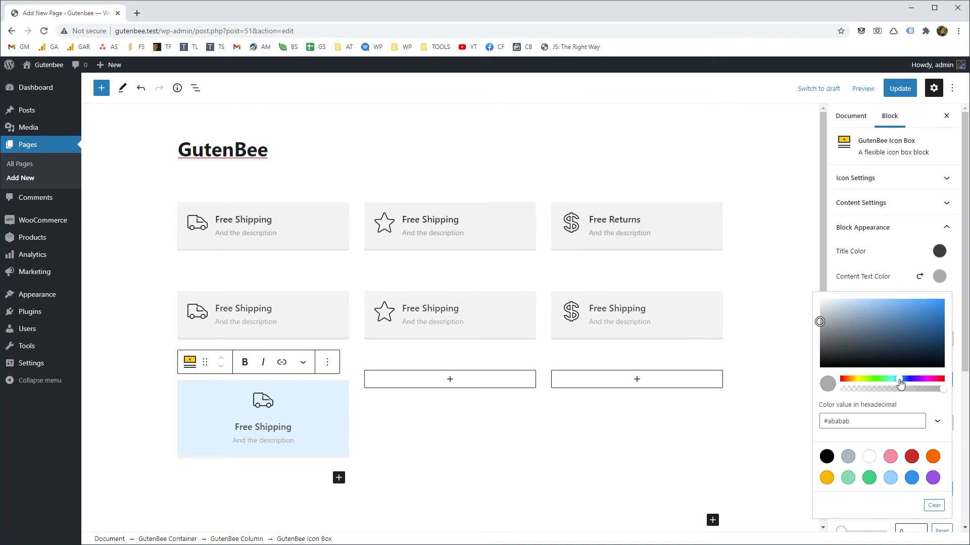
pyautogui.moveTo(821, 322); pyautogui.dragTo(876, 314)
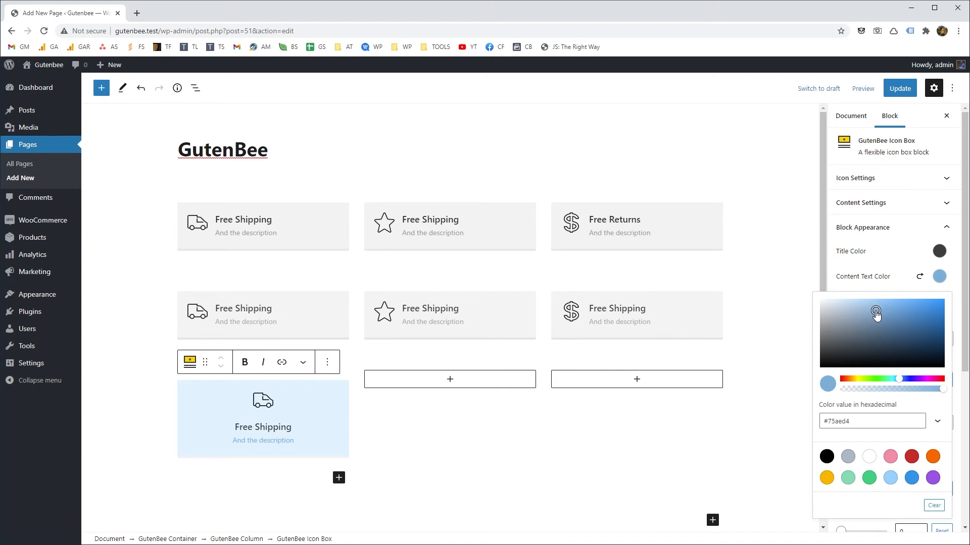
# Step: Duplicate the light blue icon box and move the copy into the third row's second column
pyautogui.click(188, 415)
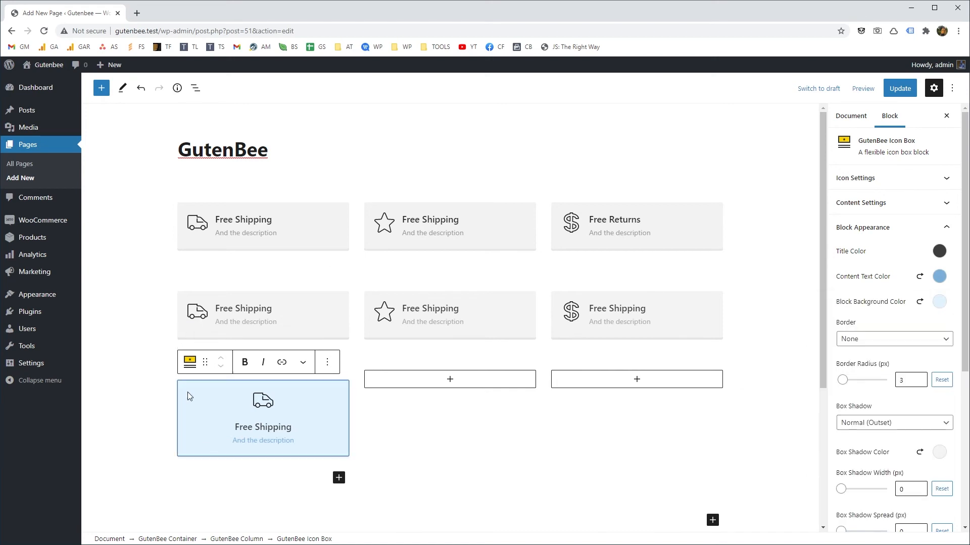
pyautogui.click(328, 362)
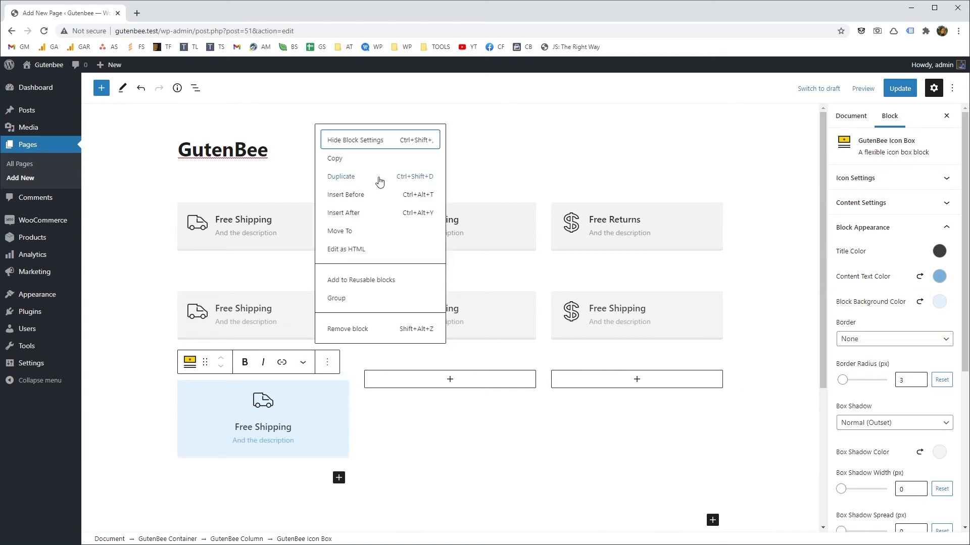
pyautogui.click(379, 181)
pyautogui.moveTo(205, 452); pyautogui.dragTo(425, 404)
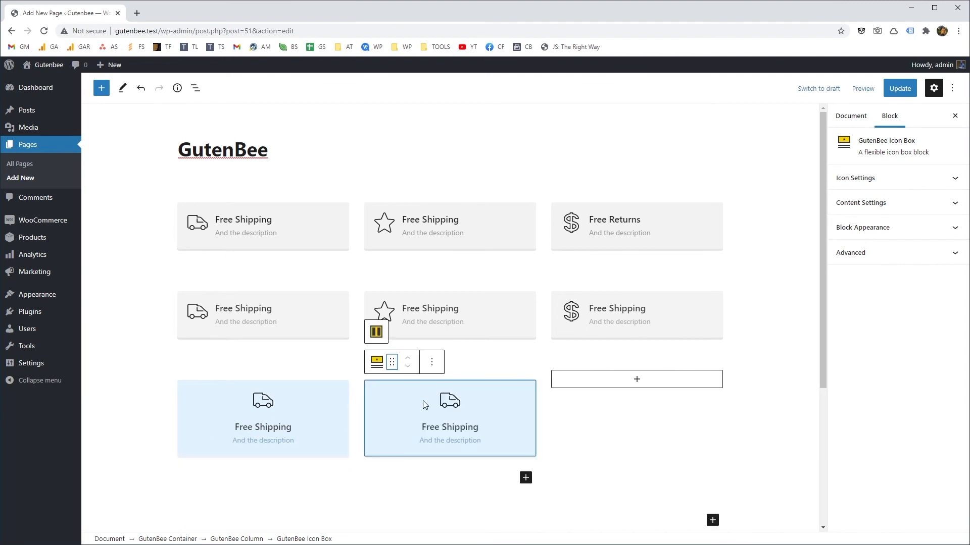
# Step: Change the block background color of the third row's middle icon box to light purple #f1e0ff
pyautogui.click(924, 227)
pyautogui.click(940, 302)
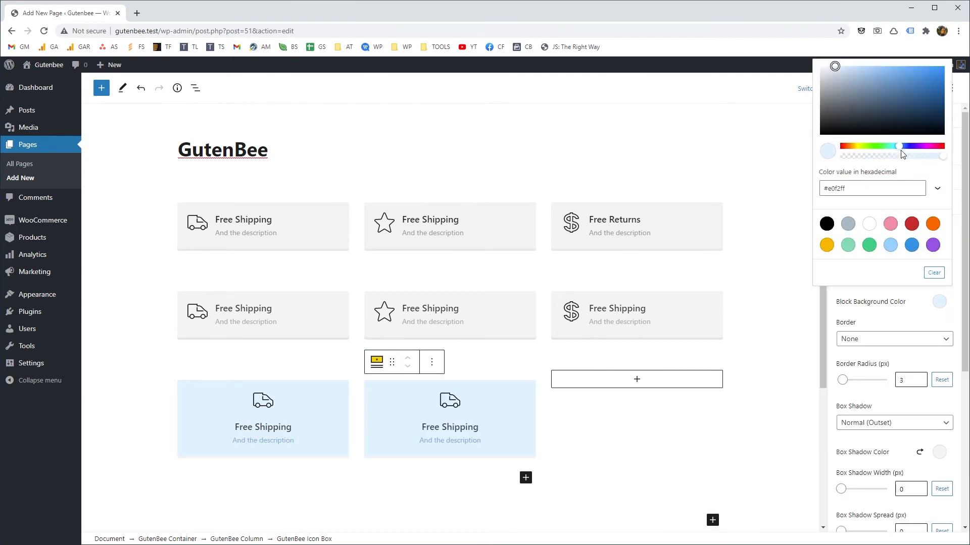
pyautogui.moveTo(900, 151); pyautogui.dragTo(918, 147)
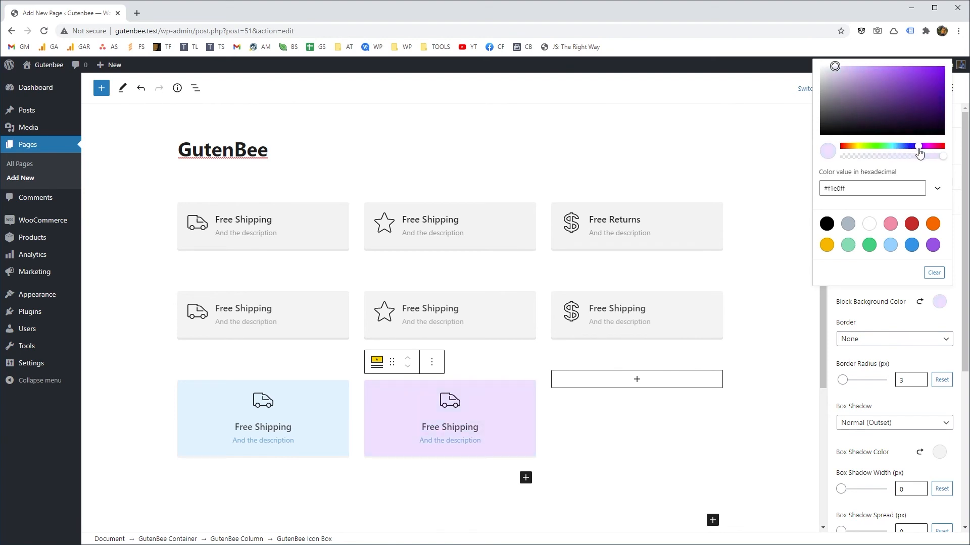
# Step: Set the content text color of the light purple icon box to medium purple #a677d4
pyautogui.click(939, 301)
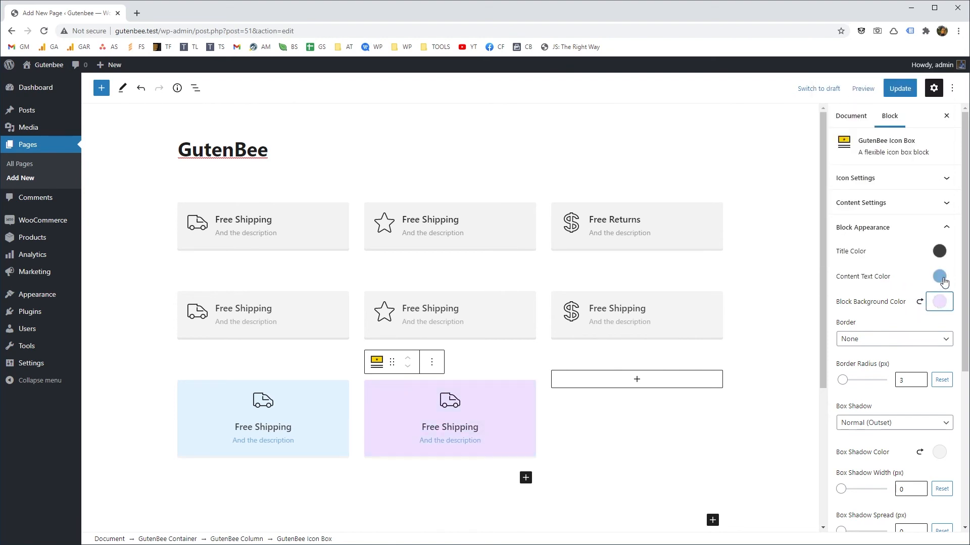
pyautogui.click(940, 277)
pyautogui.moveTo(893, 381); pyautogui.dragTo(917, 385)
# Step: Duplicate the light purple icon box and move the copy into the third row's third column
pyautogui.click(430, 369)
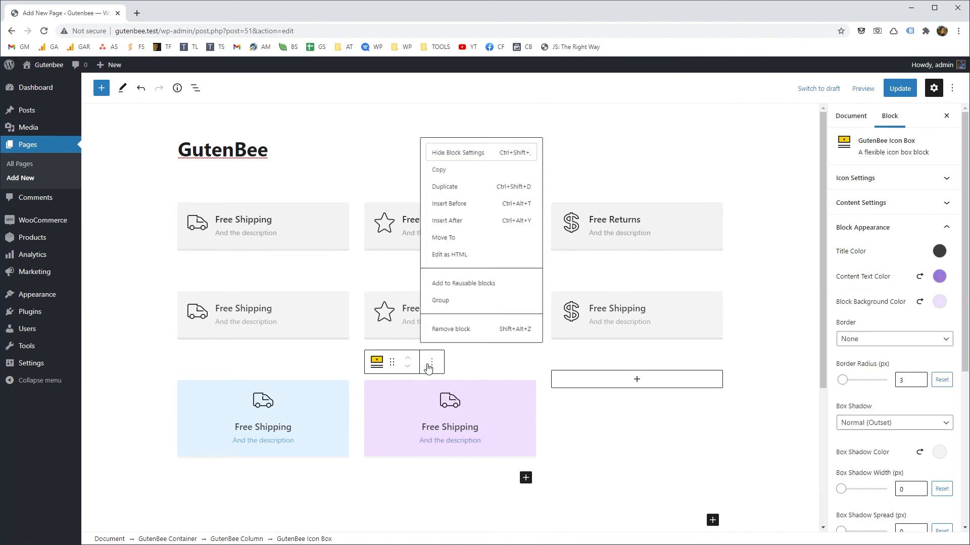
pyautogui.click(476, 178)
pyautogui.moveTo(392, 452); pyautogui.dragTo(610, 395)
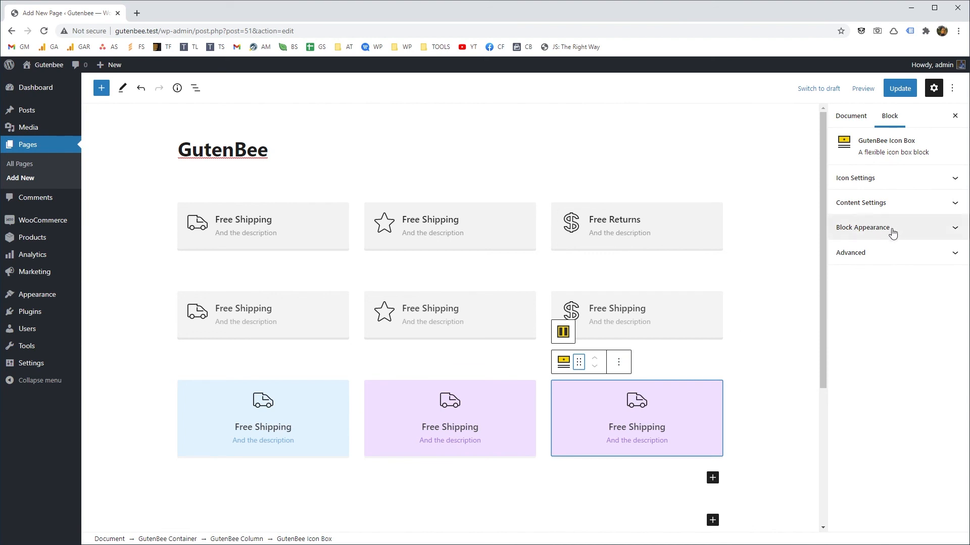
# Step: Shift the content text color of the third row's last icon box from the purple hue to a muted pinkish red
pyautogui.click(833, 230)
pyautogui.click(939, 278)
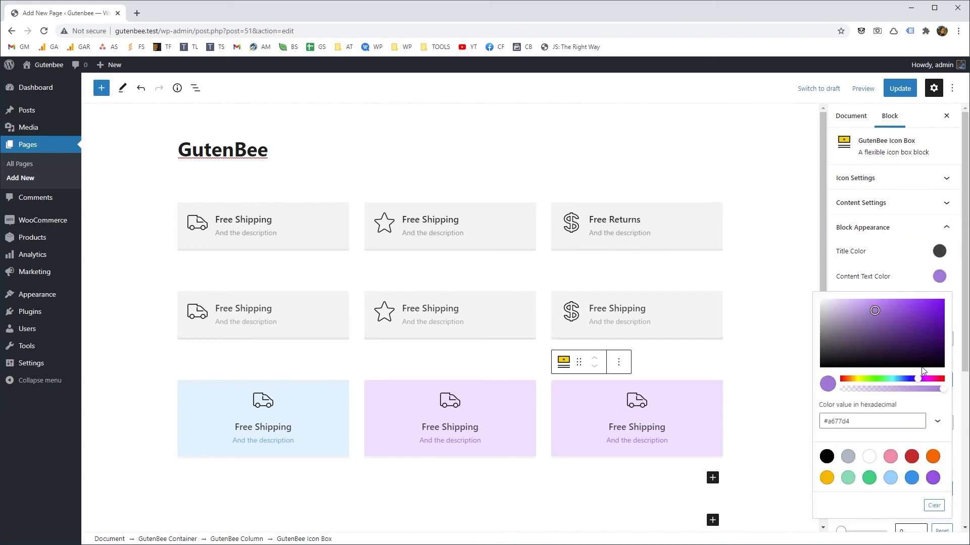
pyautogui.moveTo(919, 384); pyautogui.dragTo(942, 387)
pyautogui.click(940, 281)
# Step: Change the block background color of the third row's last icon box to light pink #ffe0e8
pyautogui.click(939, 302)
pyautogui.moveTo(921, 152); pyautogui.dragTo(939, 152)
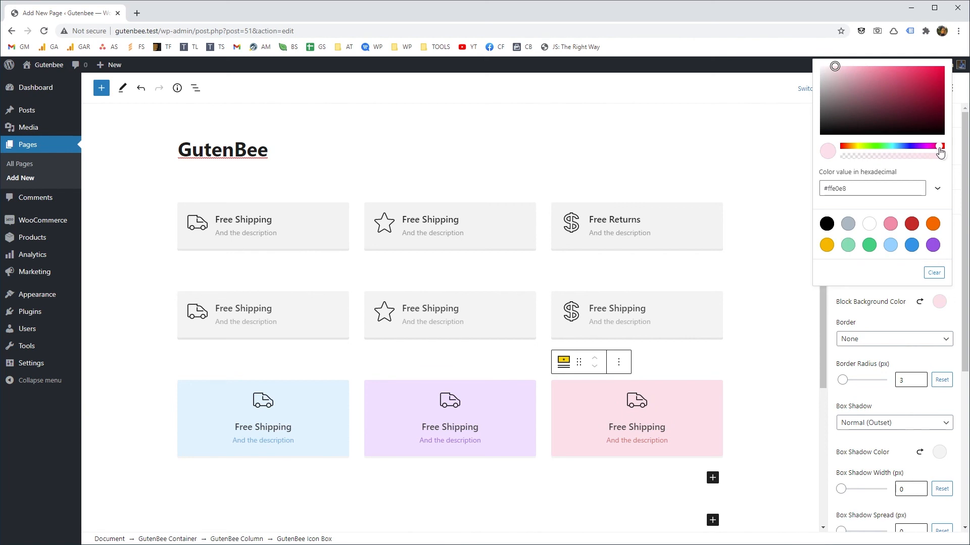
pyautogui.click(259, 394)
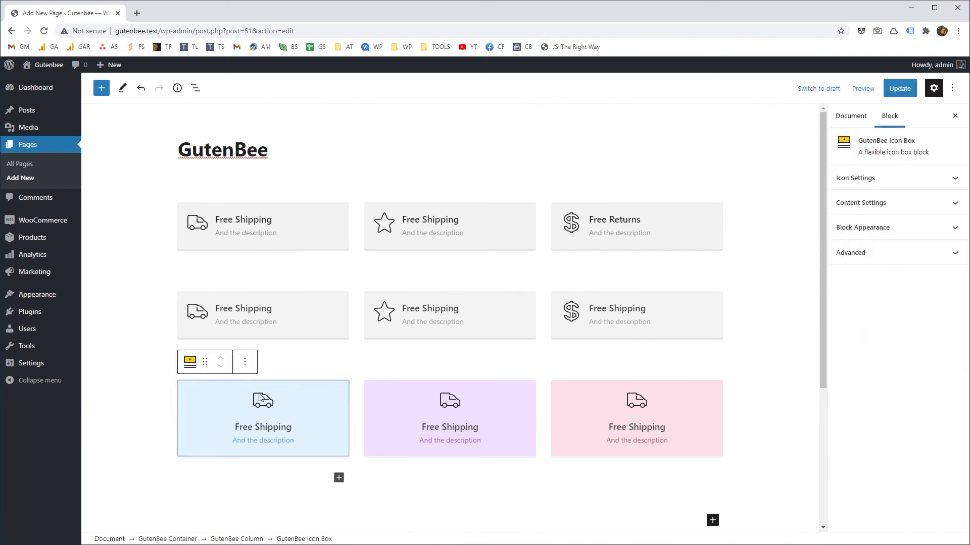
pyautogui.scroll(-3, 157, 292)
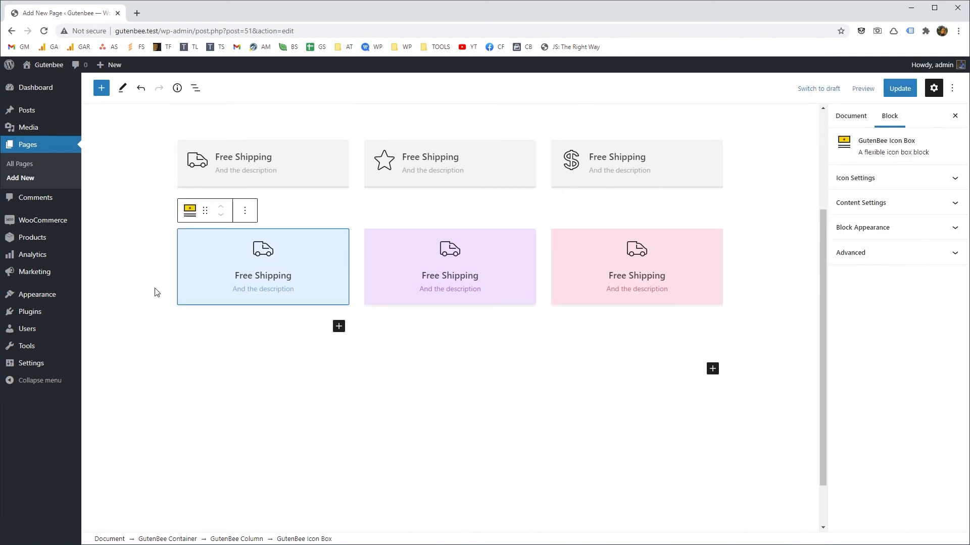